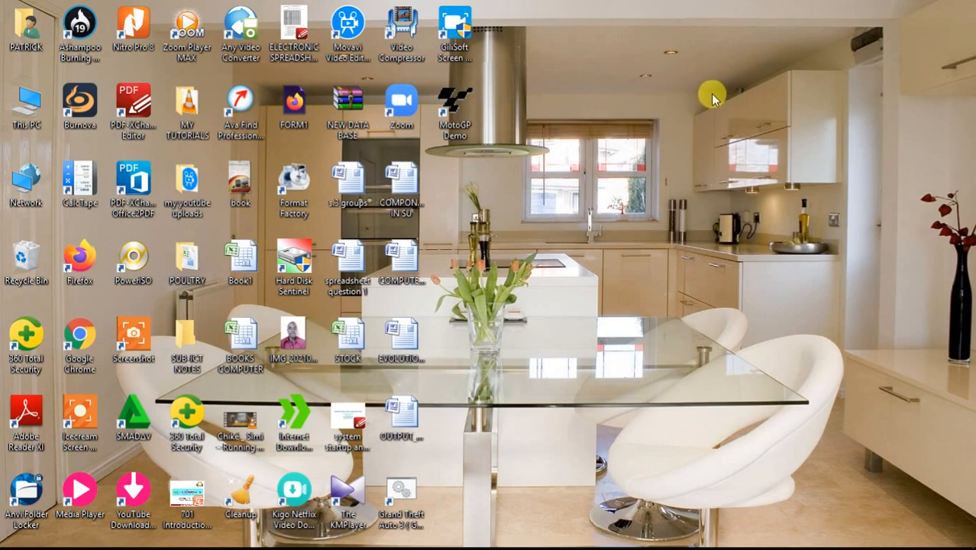
# Step: Create a desktop folder named DATABASE FILES and open it
pyautogui.rightClick(671, 65)
pyautogui.moveTo(779, 236)
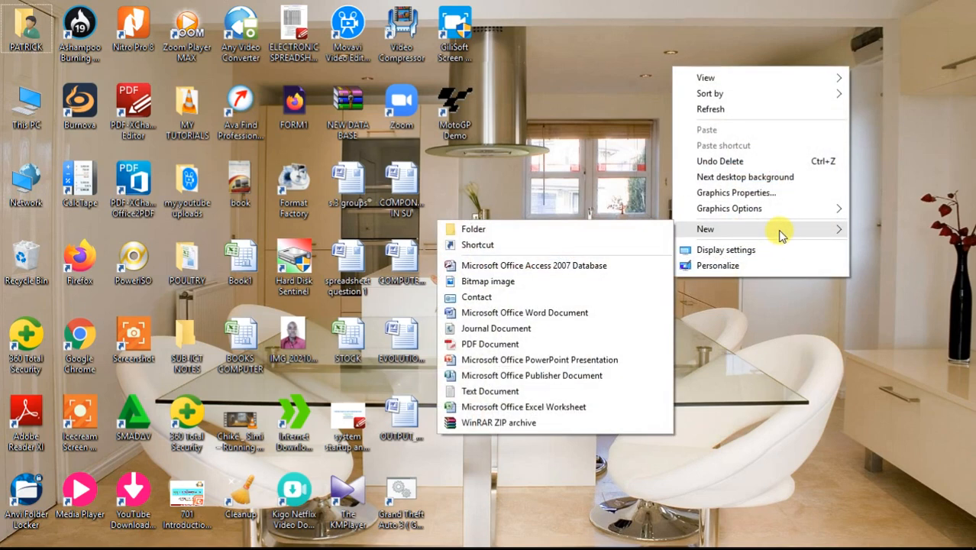
pyautogui.click(620, 229)
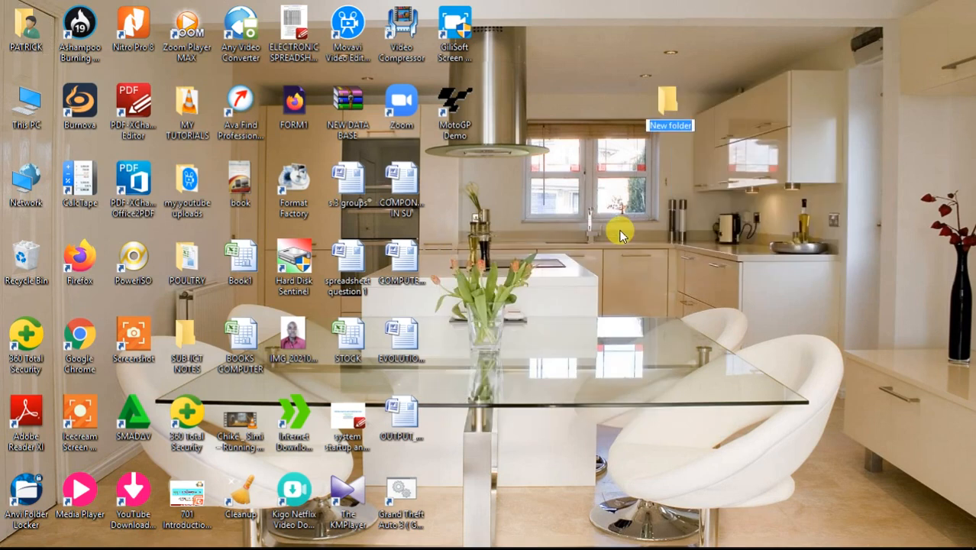
pyautogui.write('DATAB')
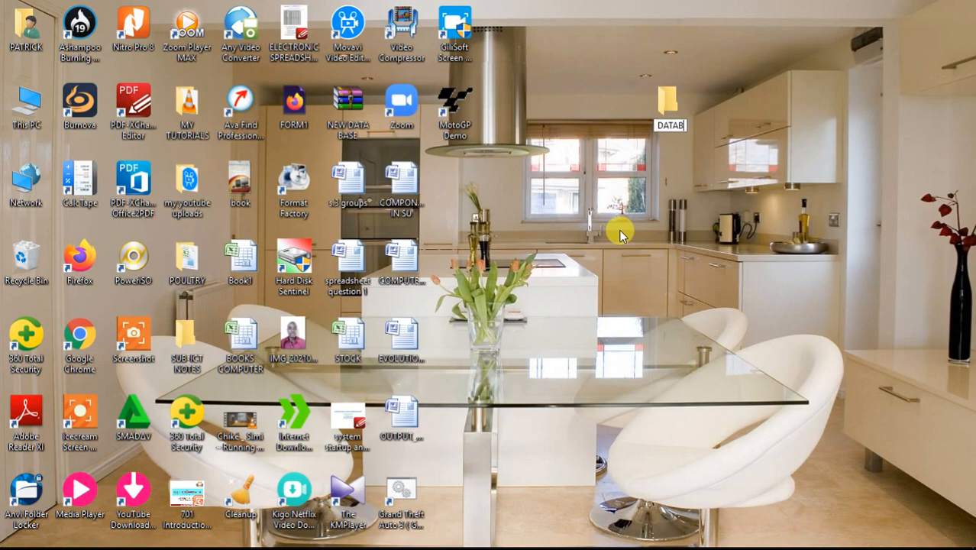
pyautogui.write('ASE F')
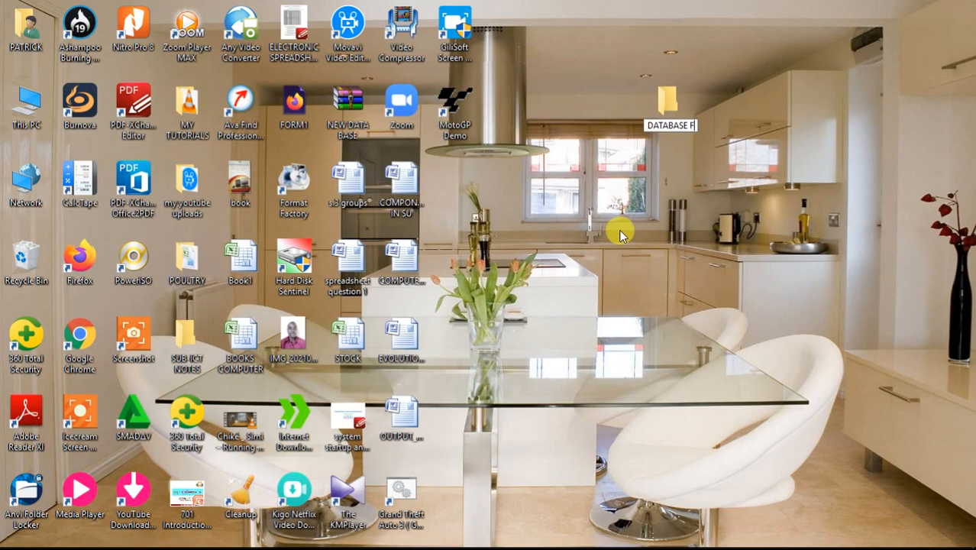
pyautogui.write('ILES')
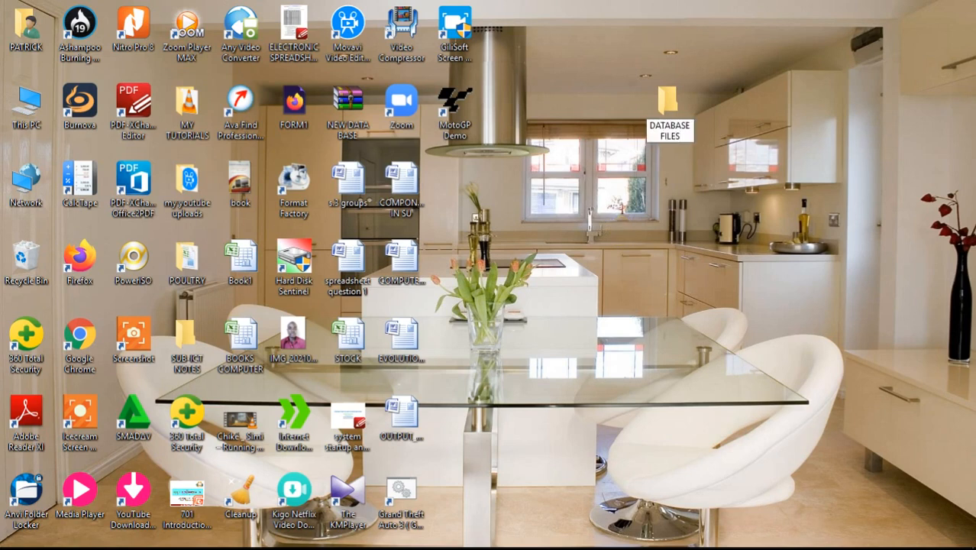
pyautogui.press('Return')
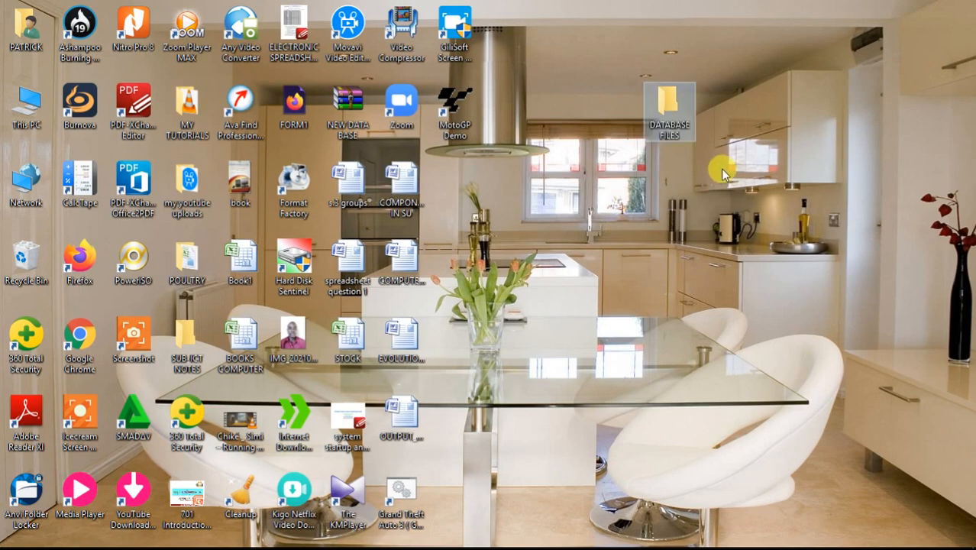
pyautogui.doubleClick(672, 104)
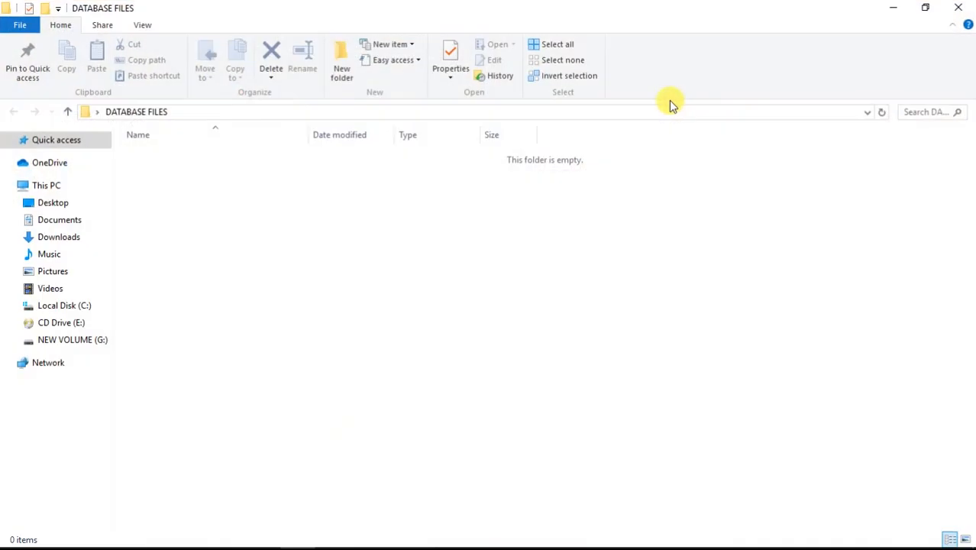
# Step: Add an Access 2007 database file named STUDENTS INFORMATION here and open it in Access
pyautogui.rightClick(417, 200)
pyautogui.moveTo(552, 375)
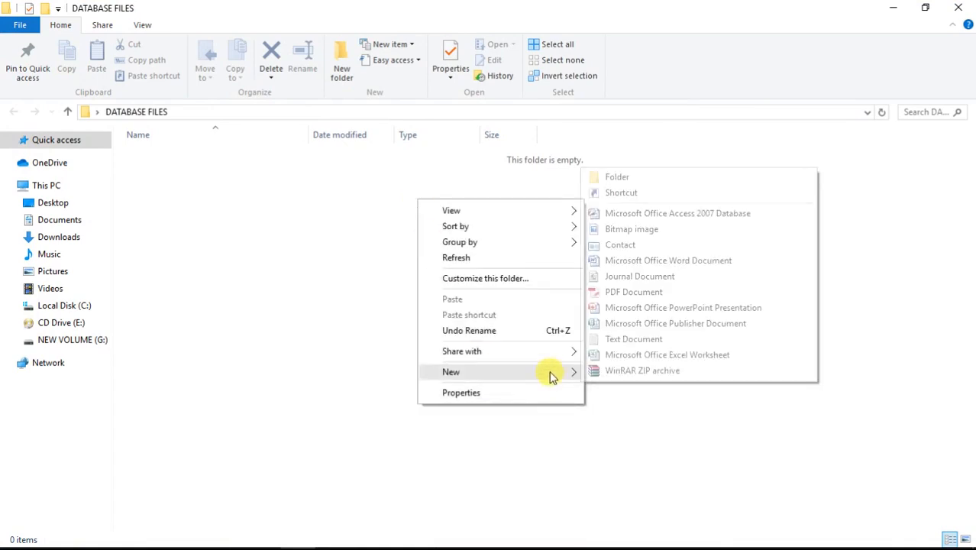
pyautogui.click(689, 215)
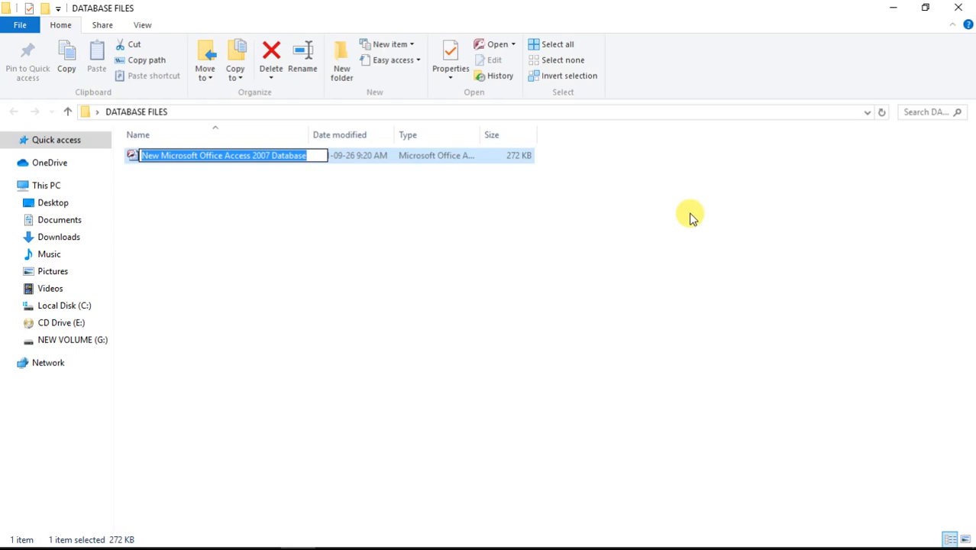
pyautogui.write('ST')
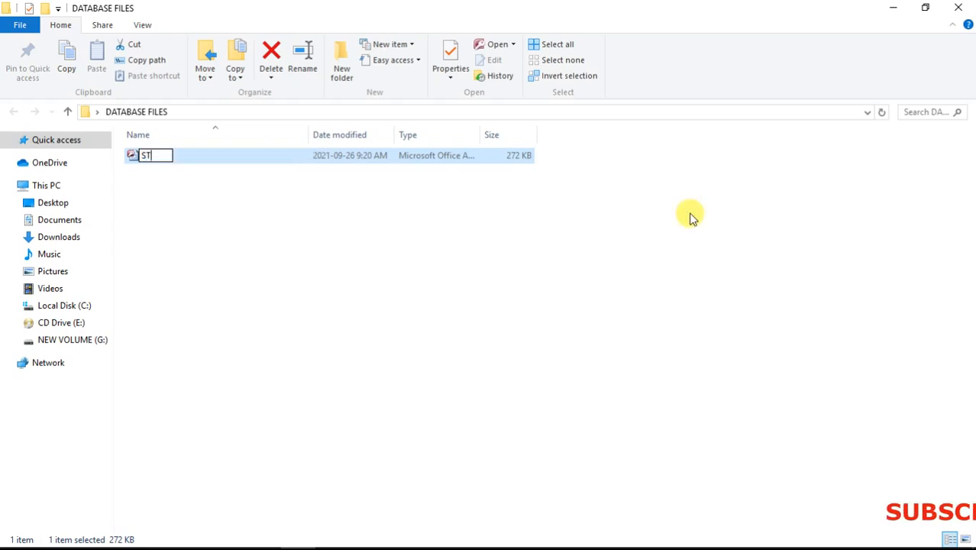
pyautogui.write('U')
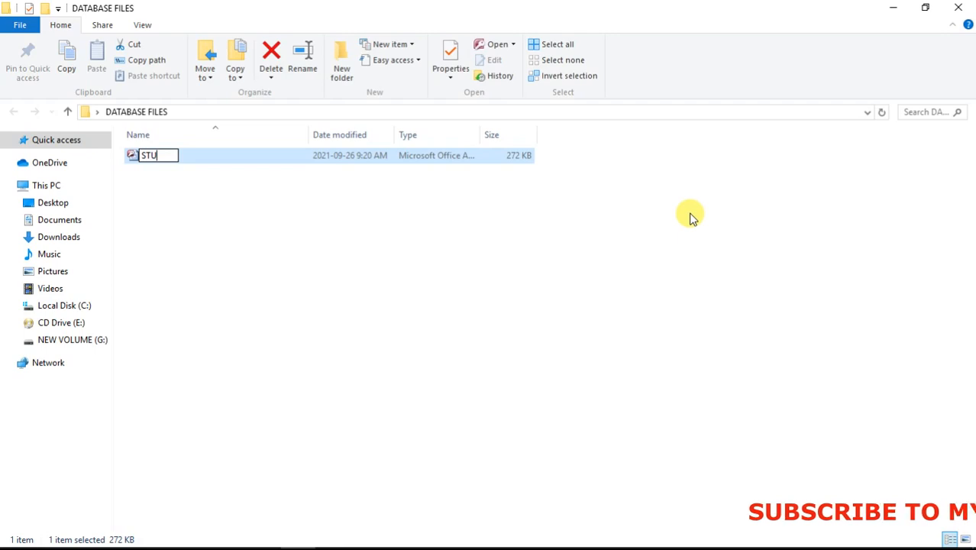
pyautogui.write('DENT')
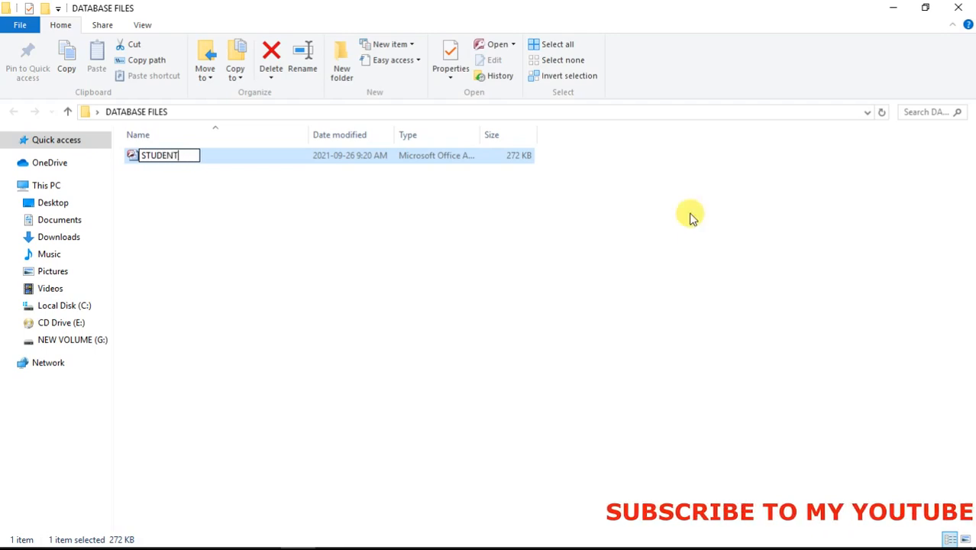
pyautogui.write('S RE')
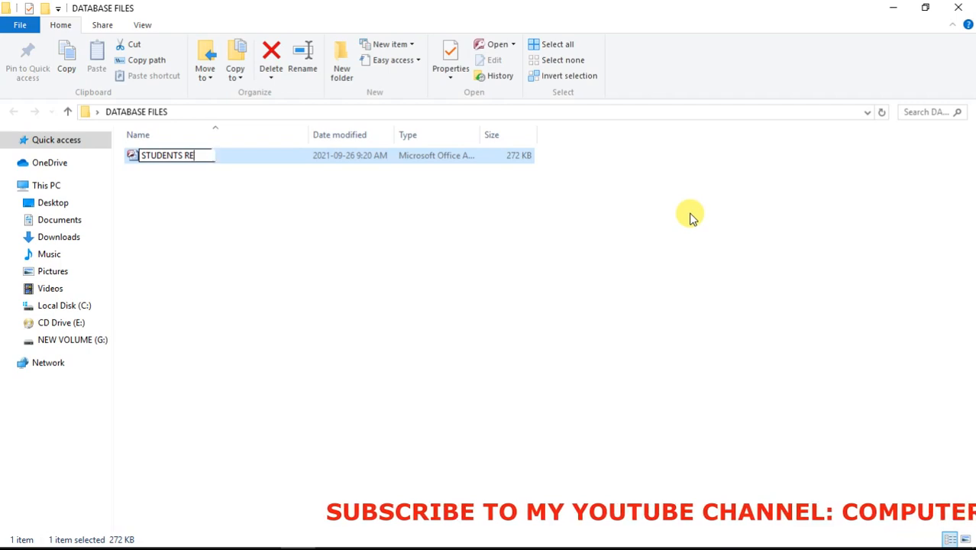
pyautogui.write('COR')
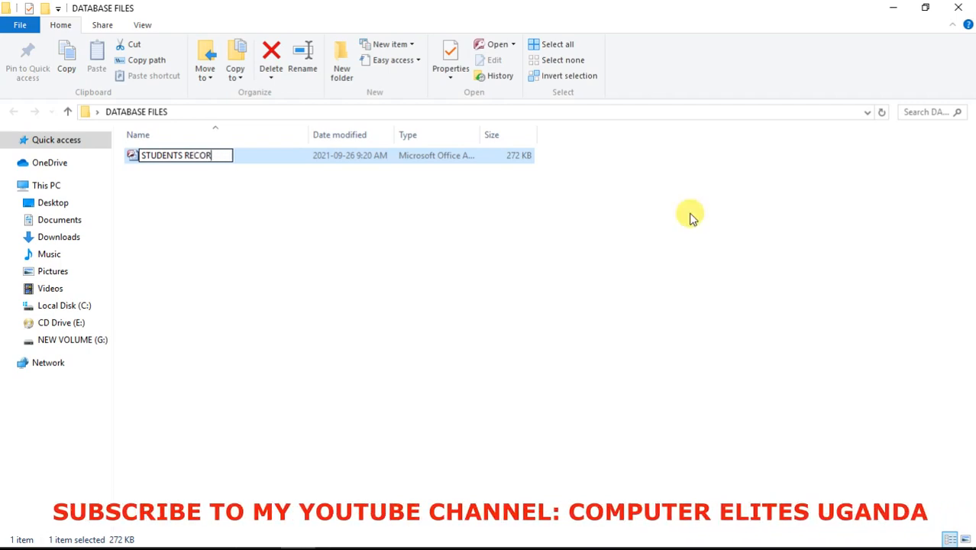
pyautogui.write('DS')
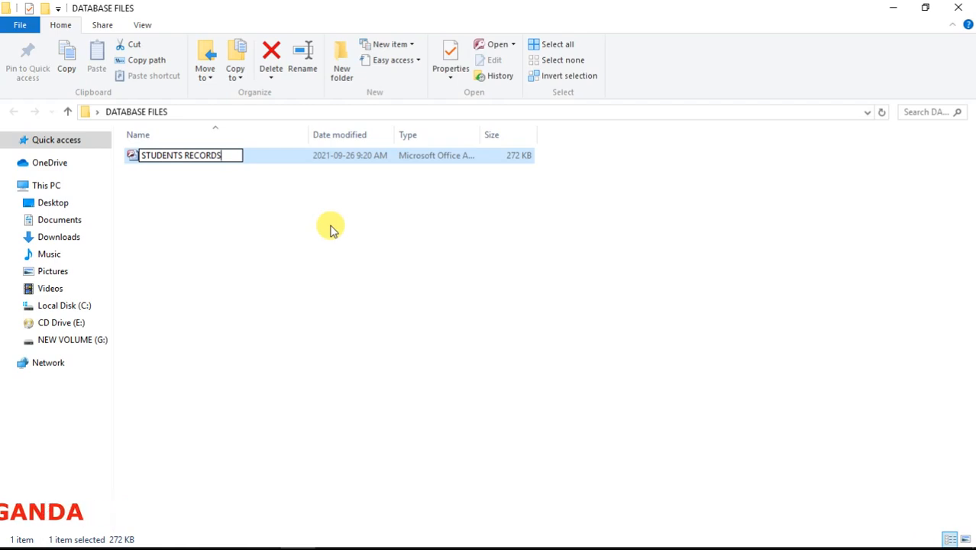
pyautogui.press('BackSpace')
pyautogui.press('BackSpace')
pyautogui.press('BackSpace')
pyautogui.press('BackSpace')
pyautogui.press('BackSpace')
pyautogui.press('BackSpace')
pyautogui.press('BackSpace')
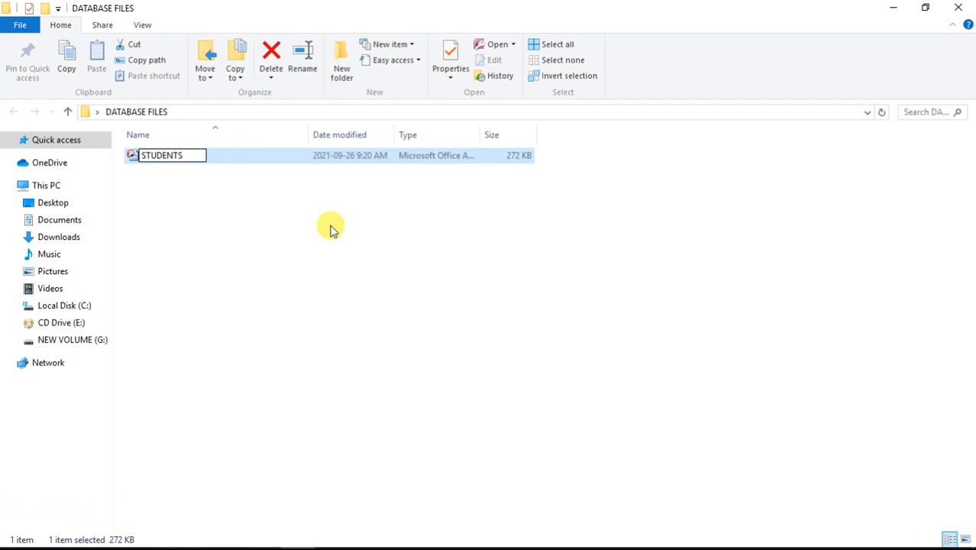
pyautogui.write('INFORMA')
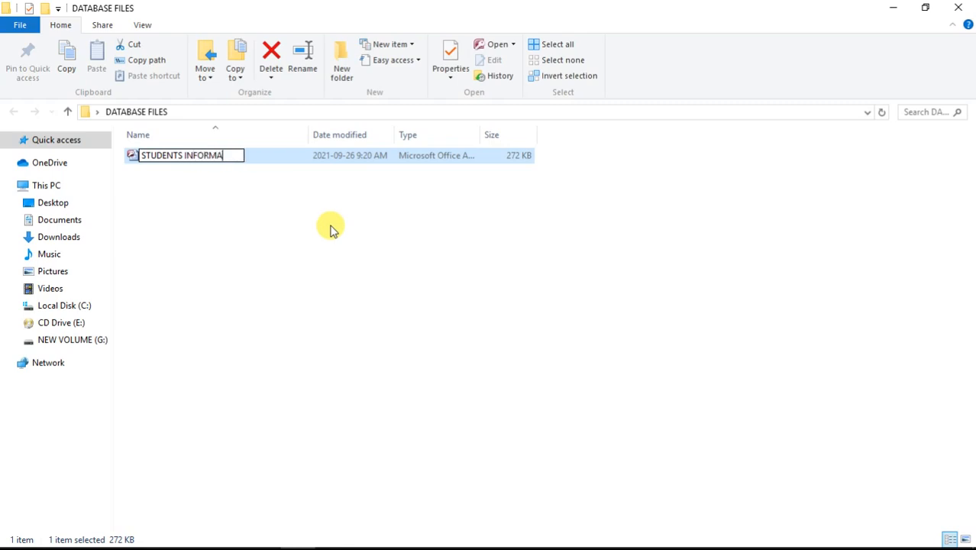
pyautogui.write('TION')
pyautogui.press('Return')
pyautogui.click(283, 208)
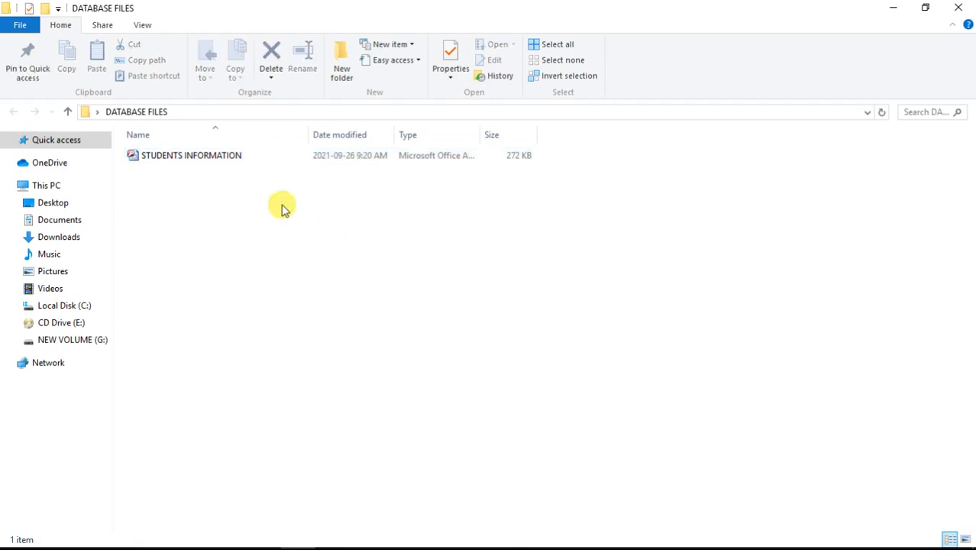
pyautogui.doubleClick(233, 161)
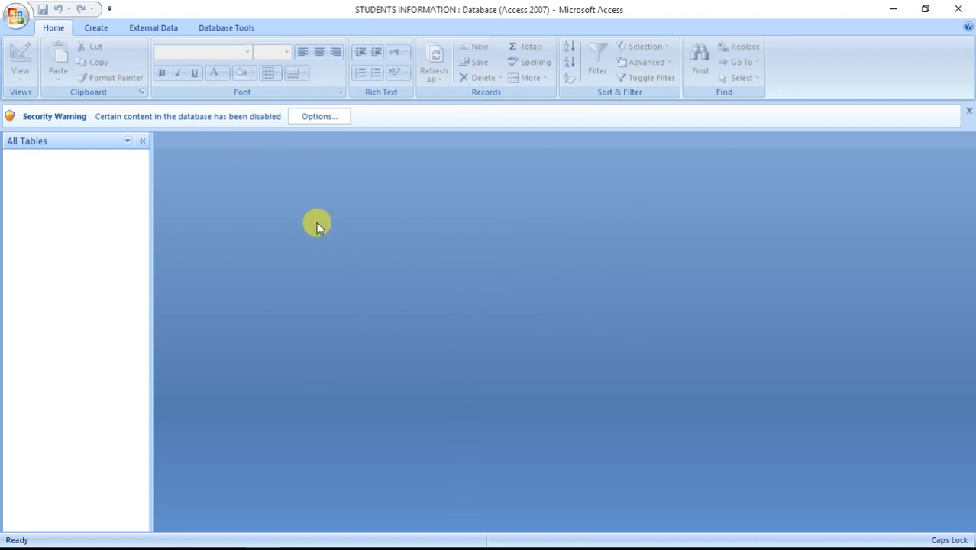
# Step: Choose Enable this content in the Security Options dialog and confirm
pyautogui.click(319, 117)
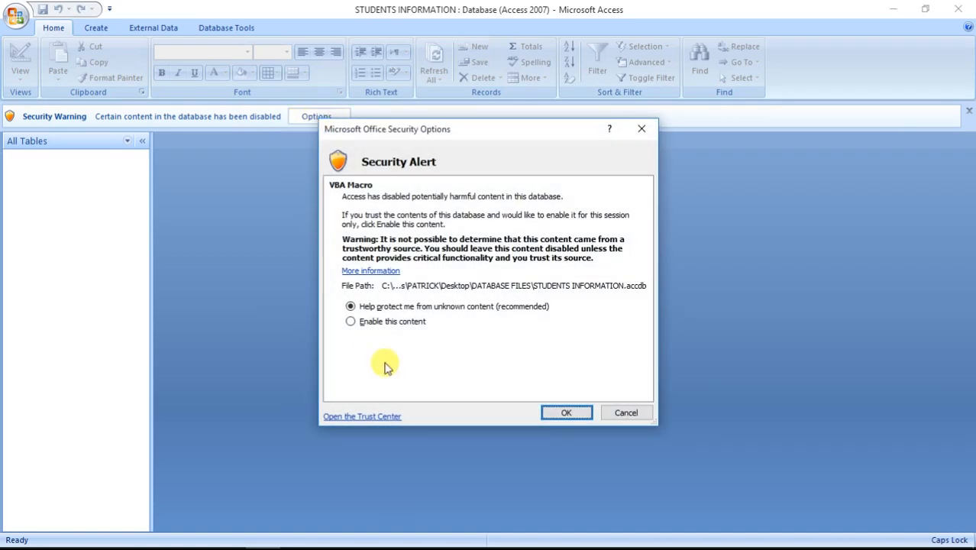
pyautogui.click(379, 321)
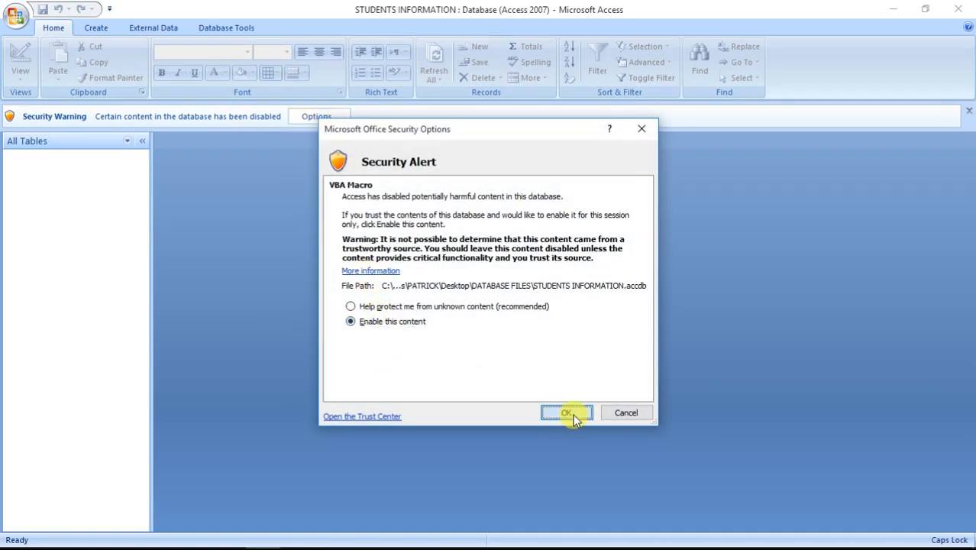
pyautogui.click(571, 414)
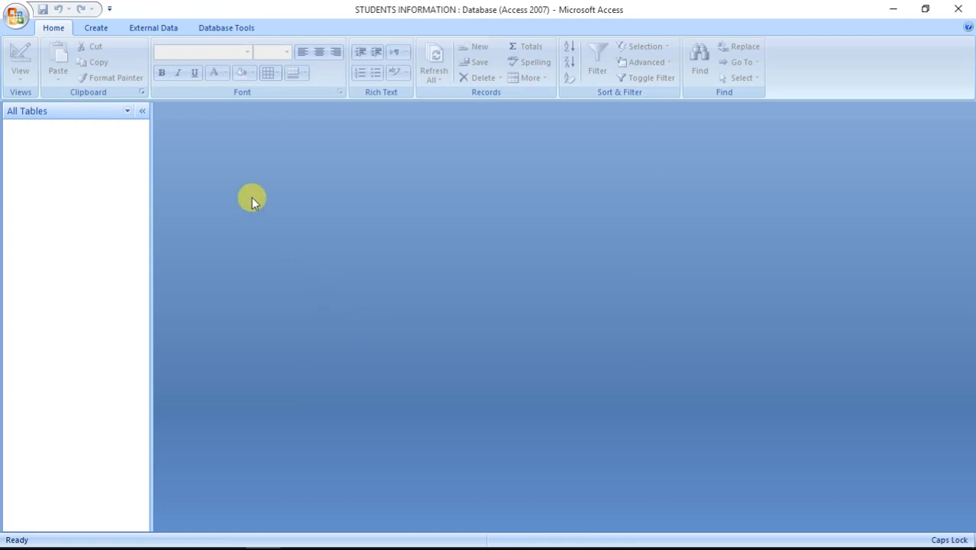
# Step: Start a new table in design view with an AutoNumber field named STID
pyautogui.click(105, 28)
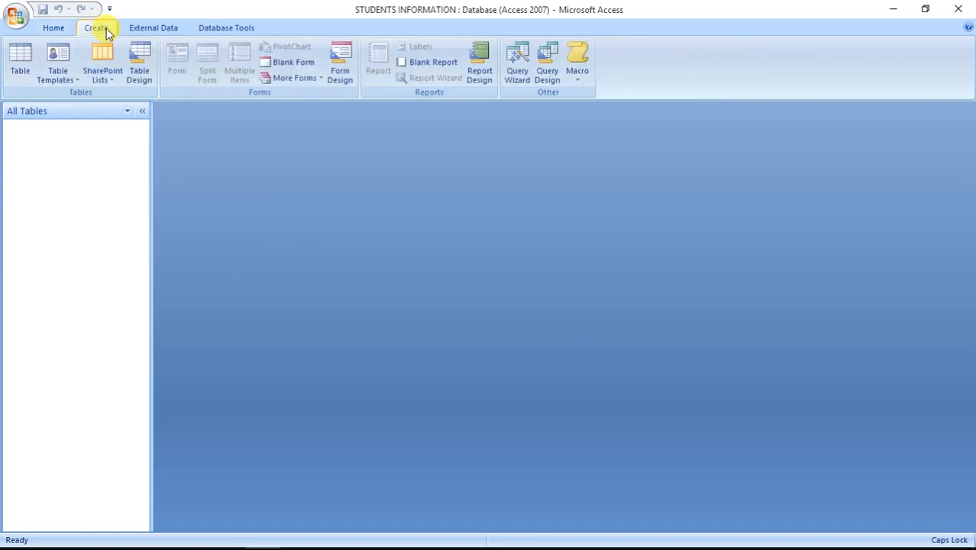
pyautogui.click(141, 71)
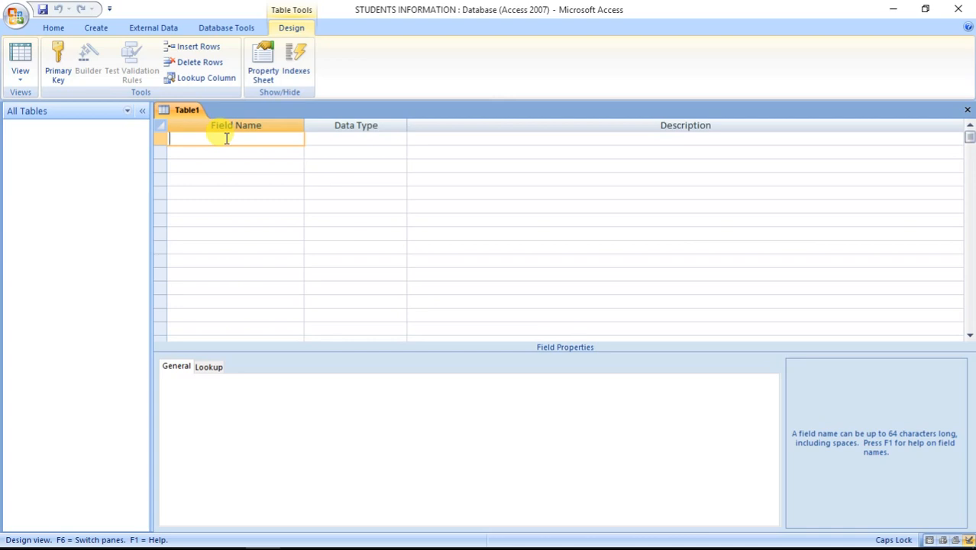
pyautogui.write('STID')
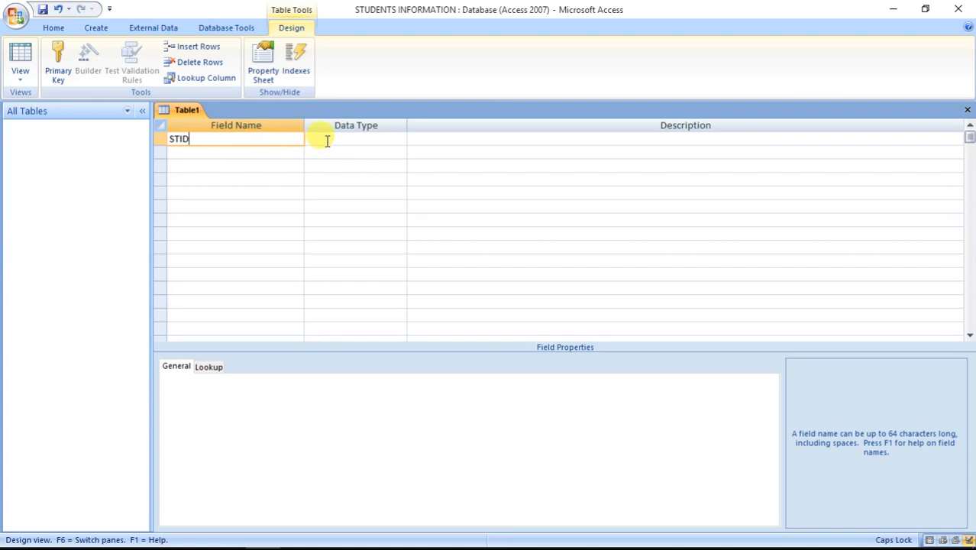
pyautogui.click(327, 141)
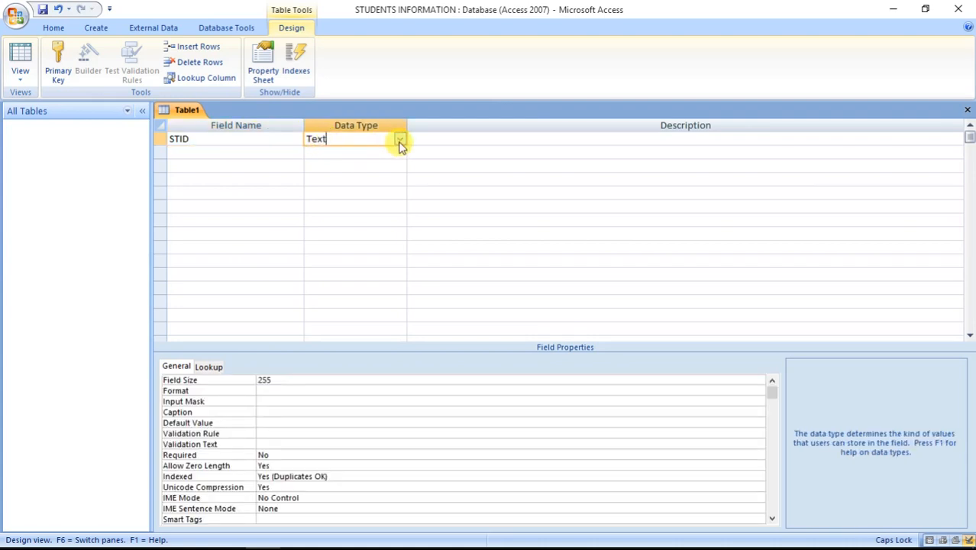
pyautogui.click(399, 140)
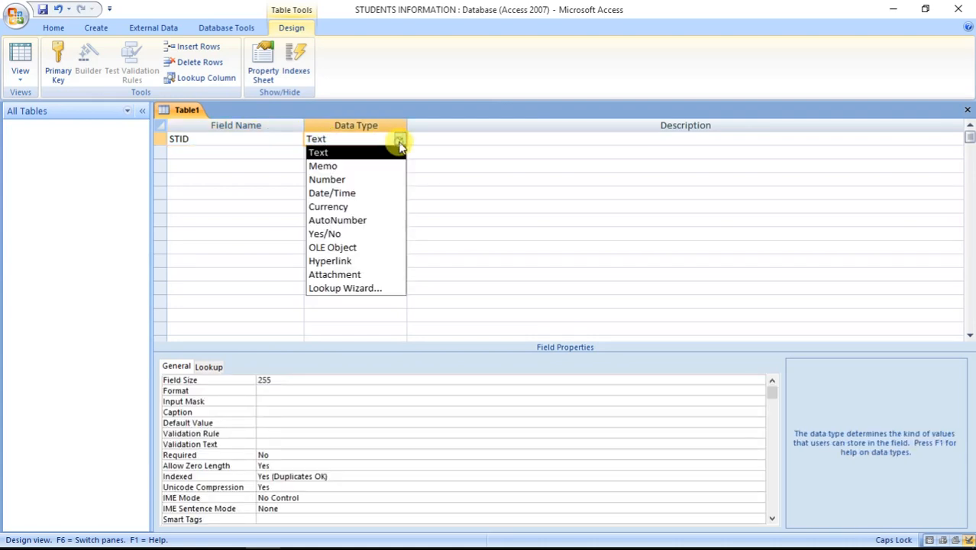
pyautogui.click(369, 222)
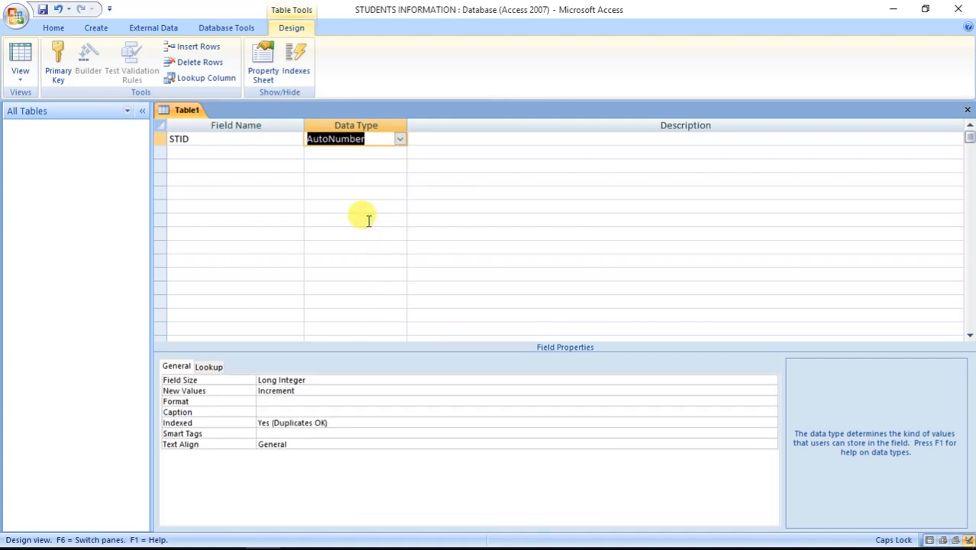
# Step: Set the STID field's Format to "STID-"000
pyautogui.click(292, 403)
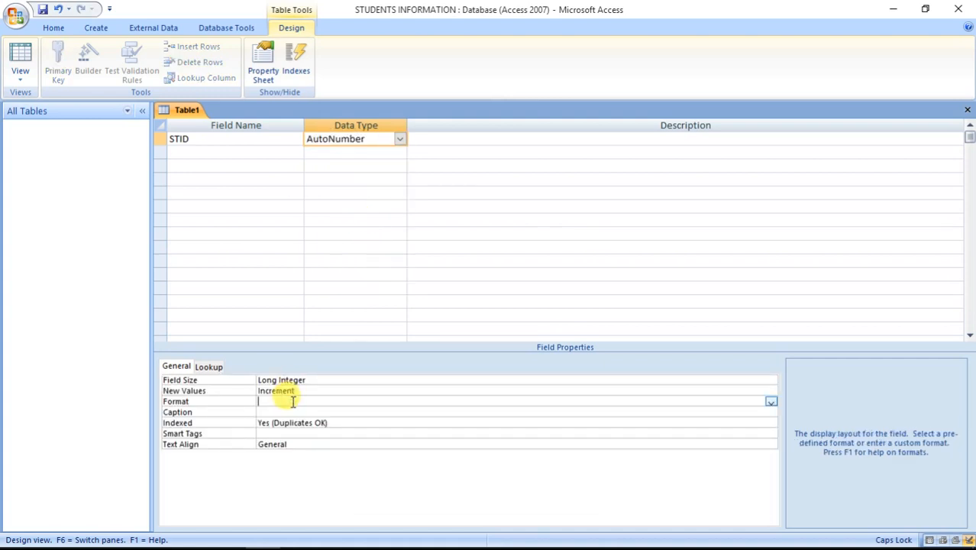
pyautogui.write('"STID')
pyautogui.write('-"000')
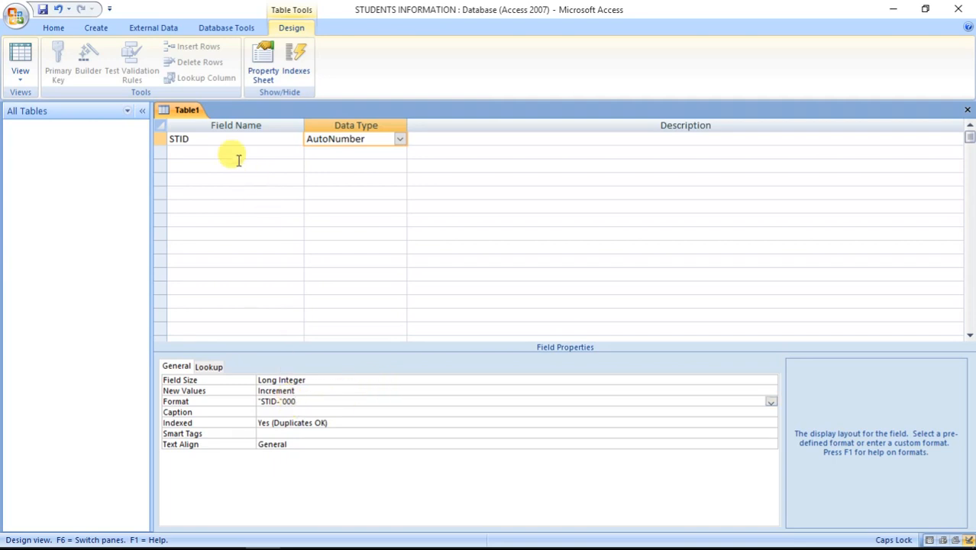
pyautogui.click(210, 152)
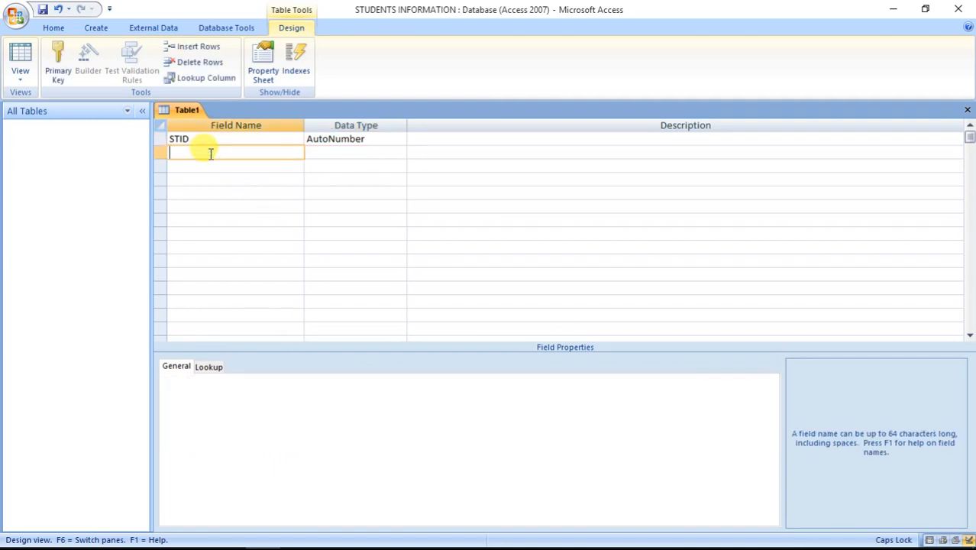
# Step: Add a Text field F NAME with field size 20
pyautogui.write('F NAME')
pyautogui.click(371, 153)
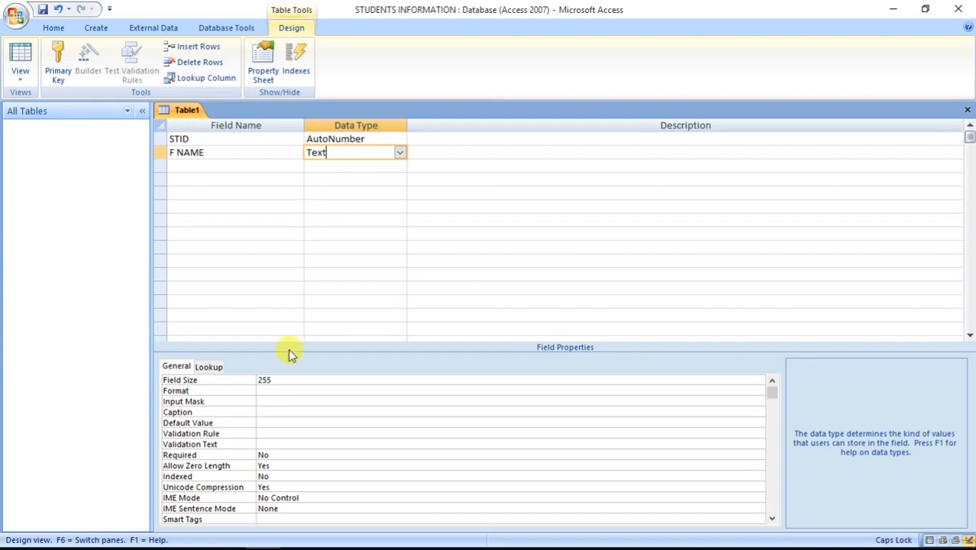
pyautogui.click(281, 379)
pyautogui.press('BackSpace')
pyautogui.press('BackSpace')
pyautogui.press('BackSpace')
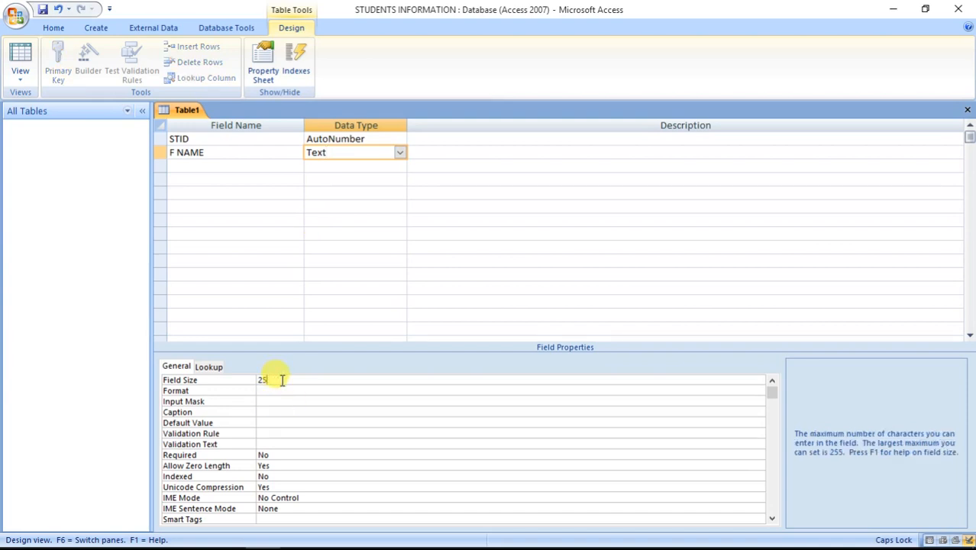
pyautogui.write('20')
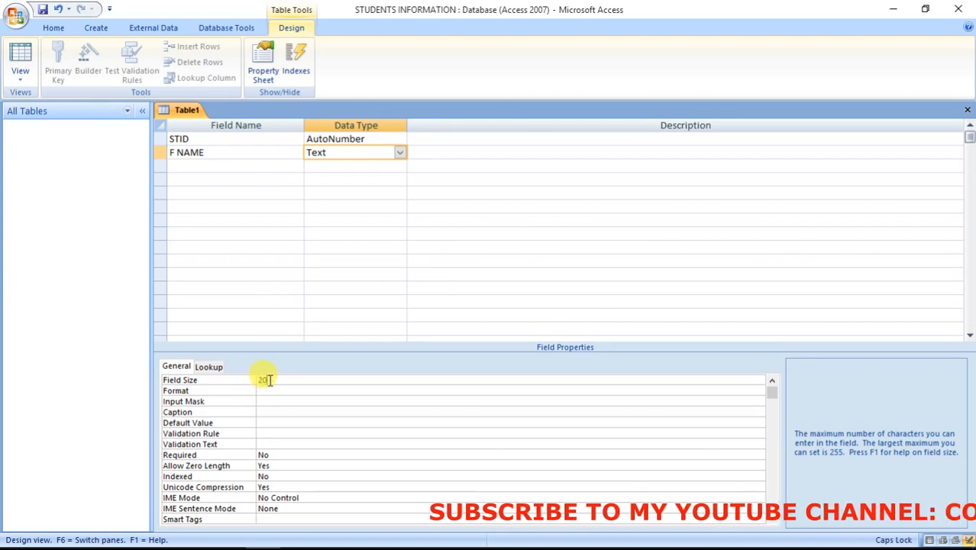
pyautogui.write('20')
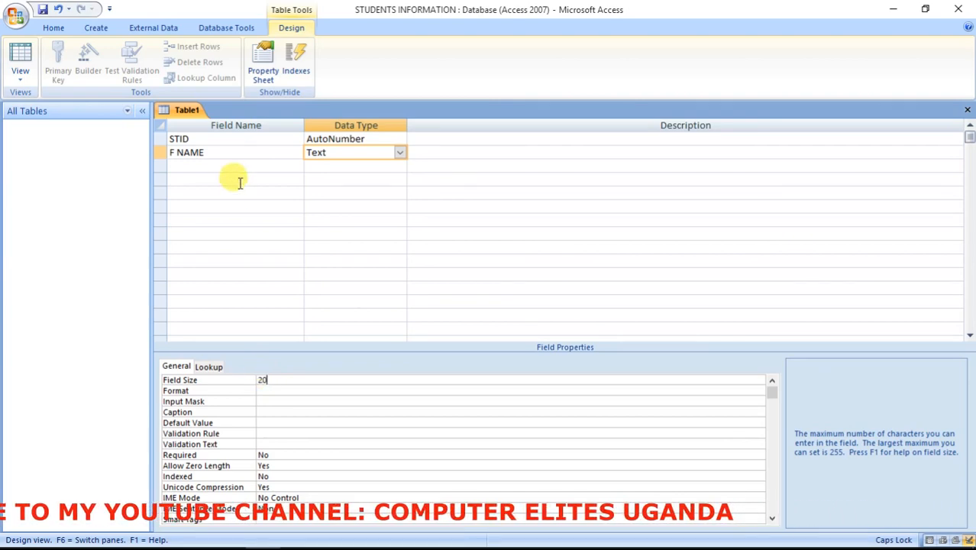
# Step: Add a Text field L NAME with field size 18
pyautogui.click(219, 165)
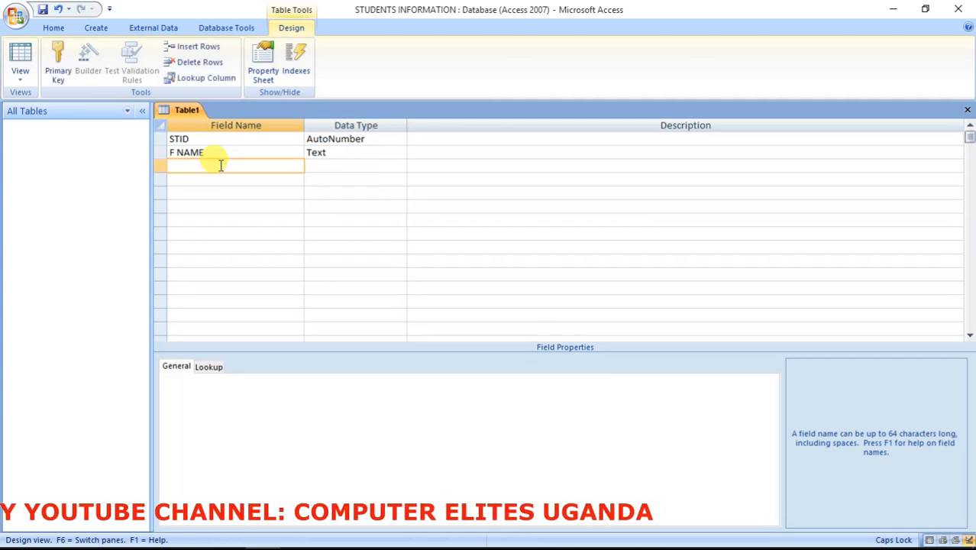
pyautogui.write('L NA')
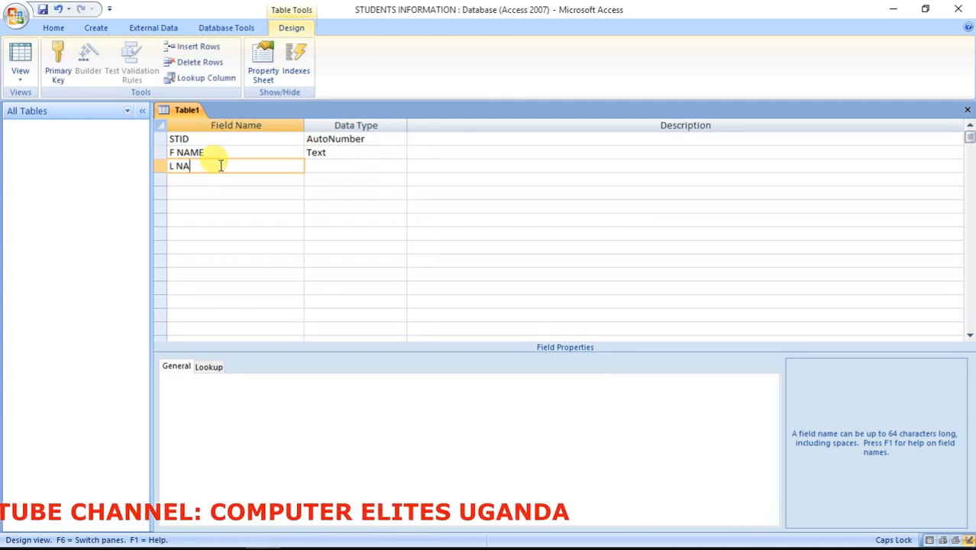
pyautogui.write('ME')
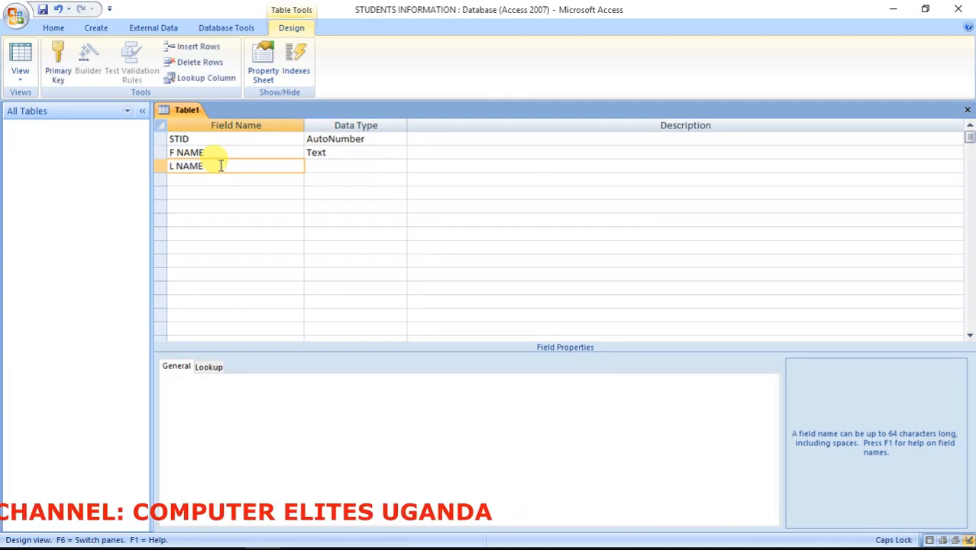
pyautogui.click(373, 162)
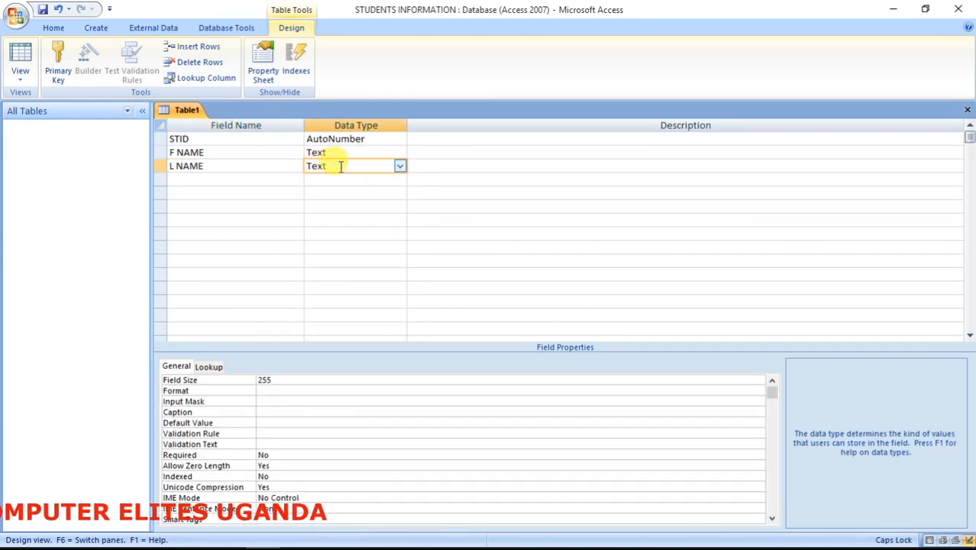
pyautogui.click(277, 380)
pyautogui.press('BackSpace')
pyautogui.press('BackSpace')
pyautogui.press('BackSpace')
pyautogui.write('18')
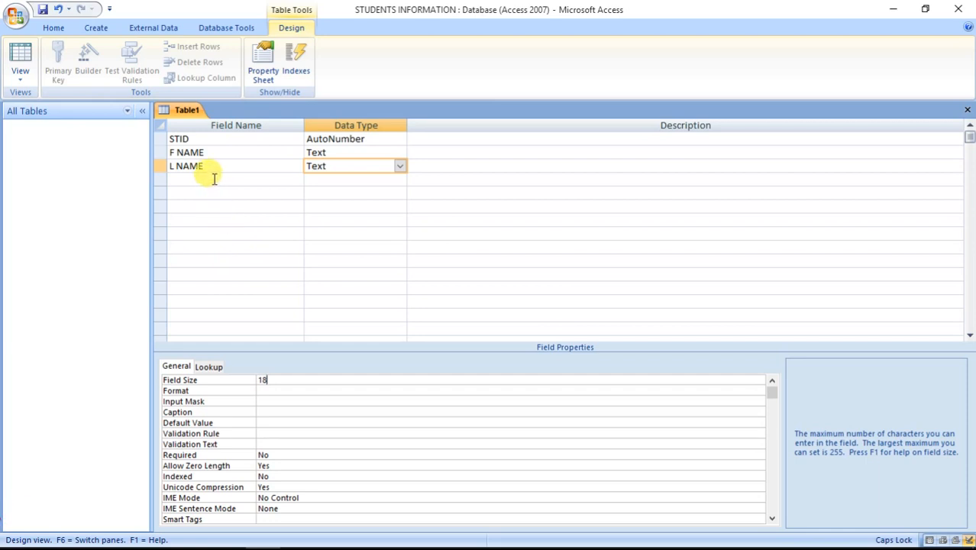
pyautogui.click(213, 178)
# Step: Add a Date/Time field DATE OF BIRTH with format MMM-DD-YYYY
pyautogui.write('DA')
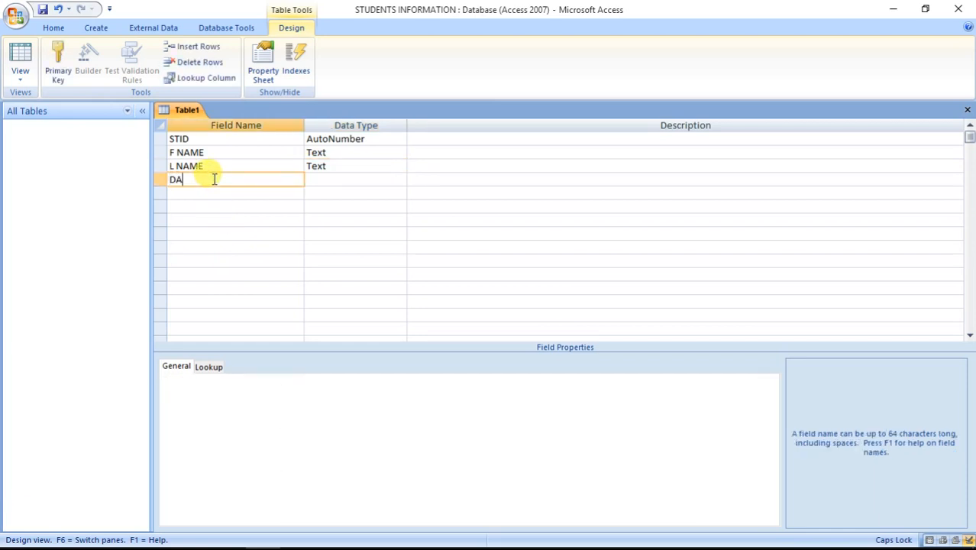
pyautogui.write('TE OF BIRTH')
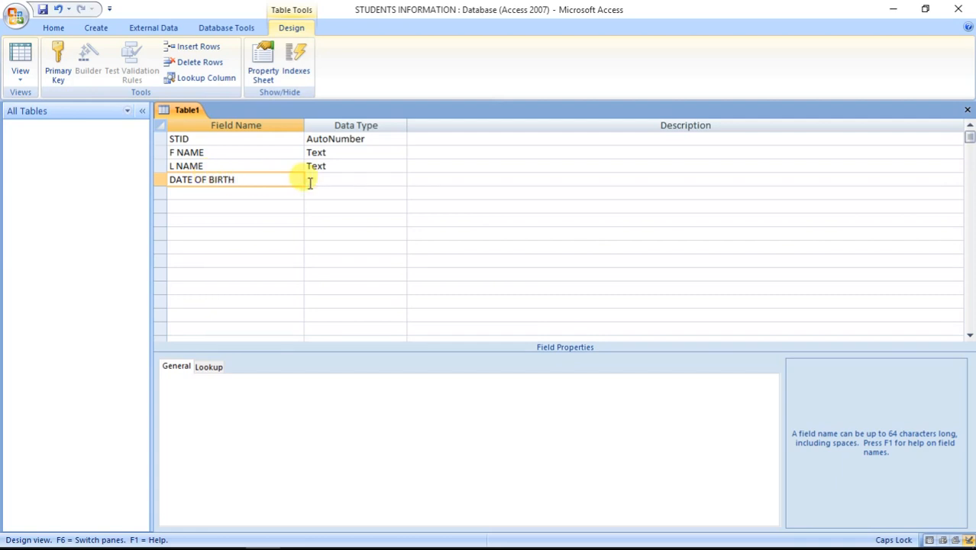
pyautogui.click(358, 181)
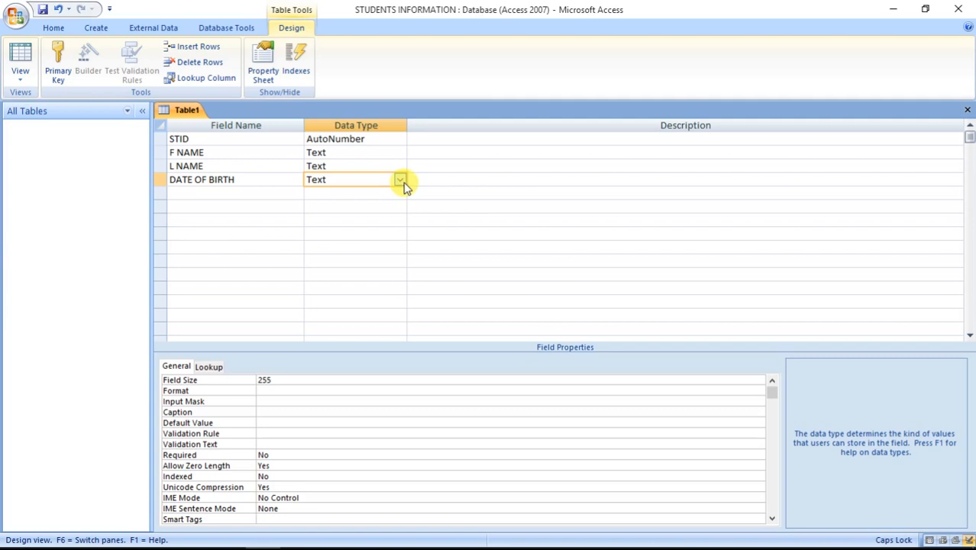
pyautogui.click(399, 180)
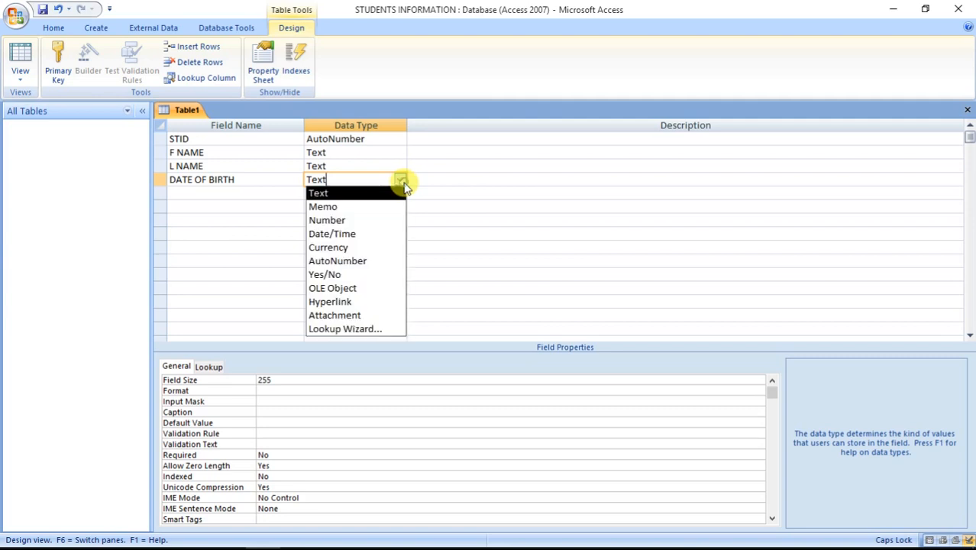
pyautogui.click(366, 234)
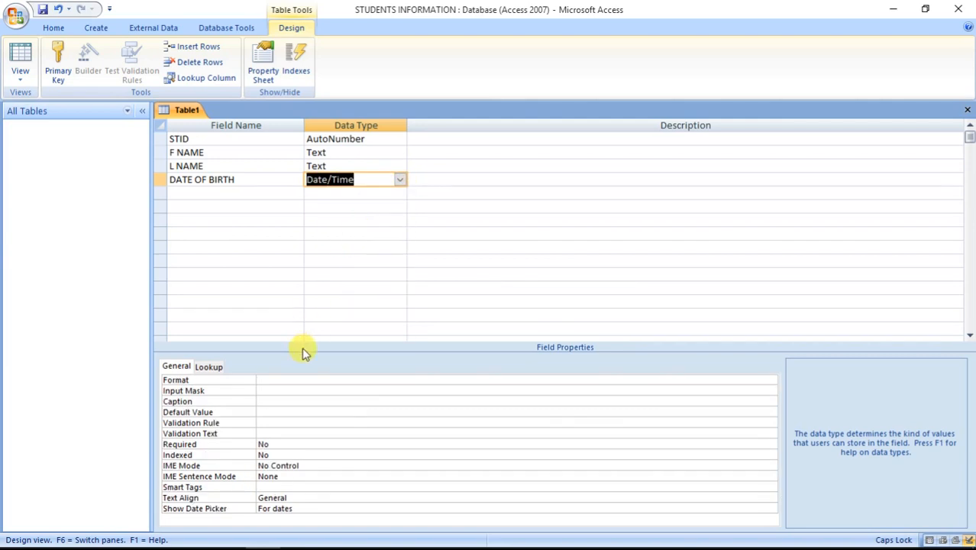
pyautogui.click(285, 380)
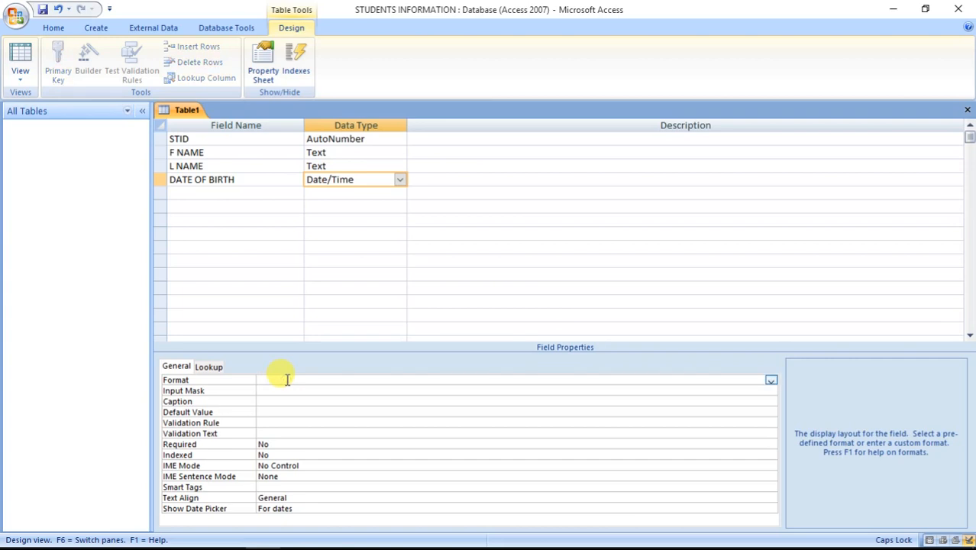
pyautogui.write('MM')
pyautogui.write('M')
pyautogui.write('-DD')
pyautogui.write('-')
pyautogui.write('-')
pyautogui.write('YYYY')
pyautogui.click(236, 192)
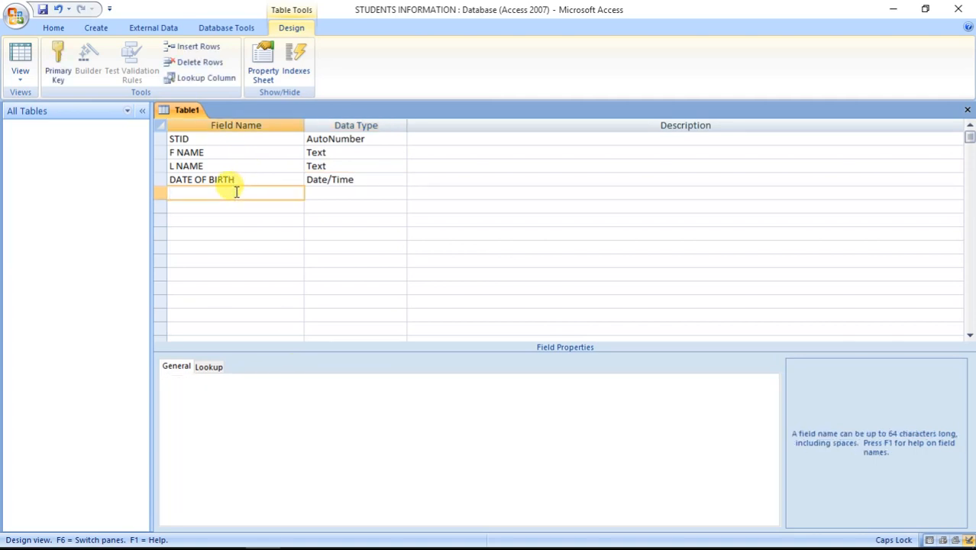
# Step: Add a CLASS field and start the Lookup Wizard with manually typed values
pyautogui.write('CLASS')
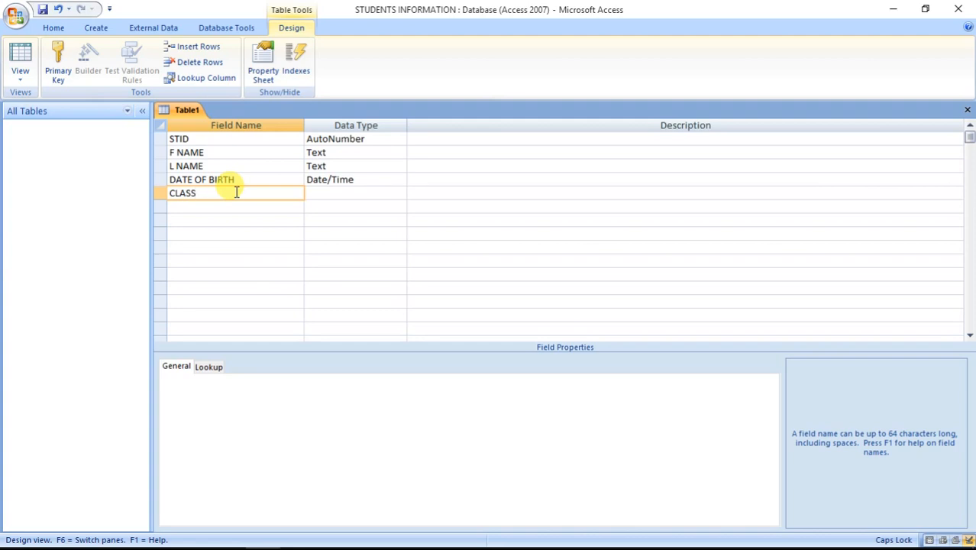
pyautogui.click(315, 193)
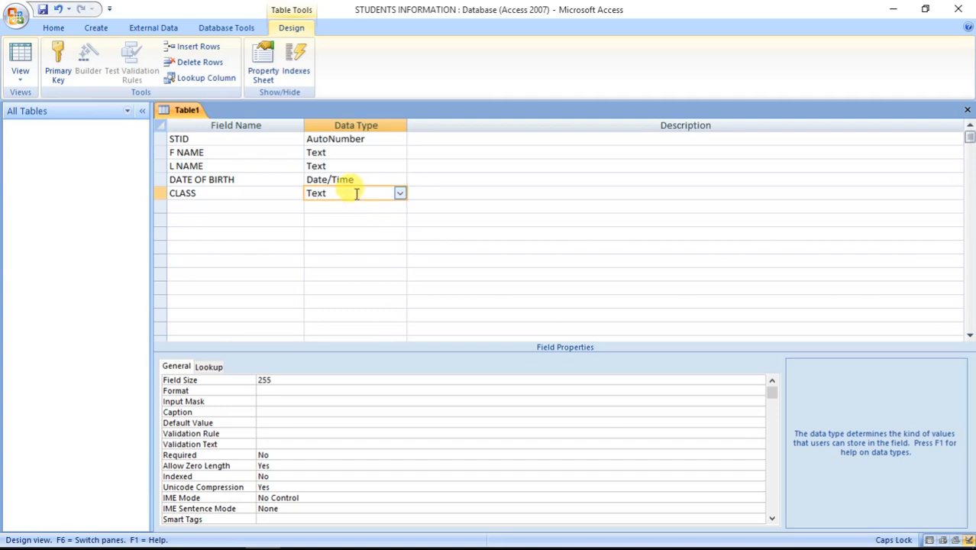
pyautogui.click(400, 194)
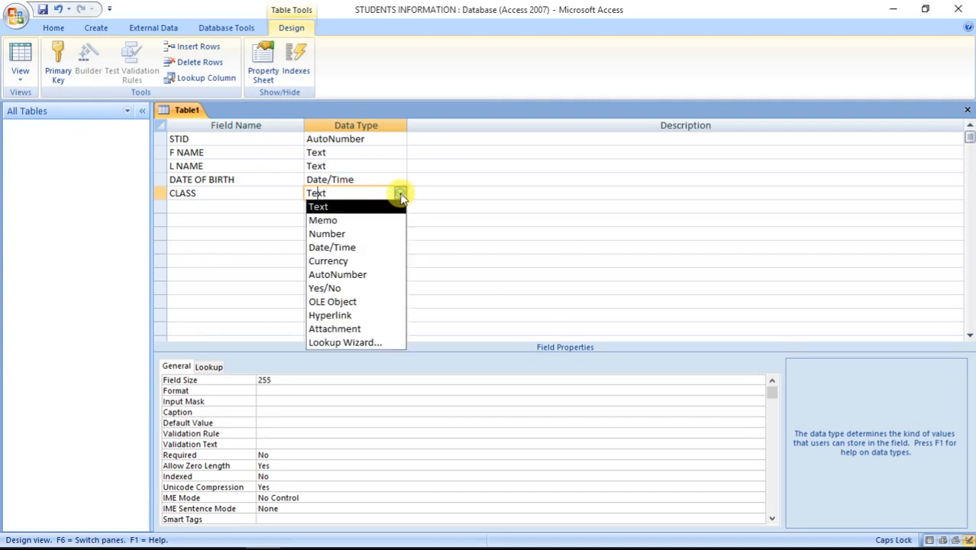
pyautogui.click(362, 343)
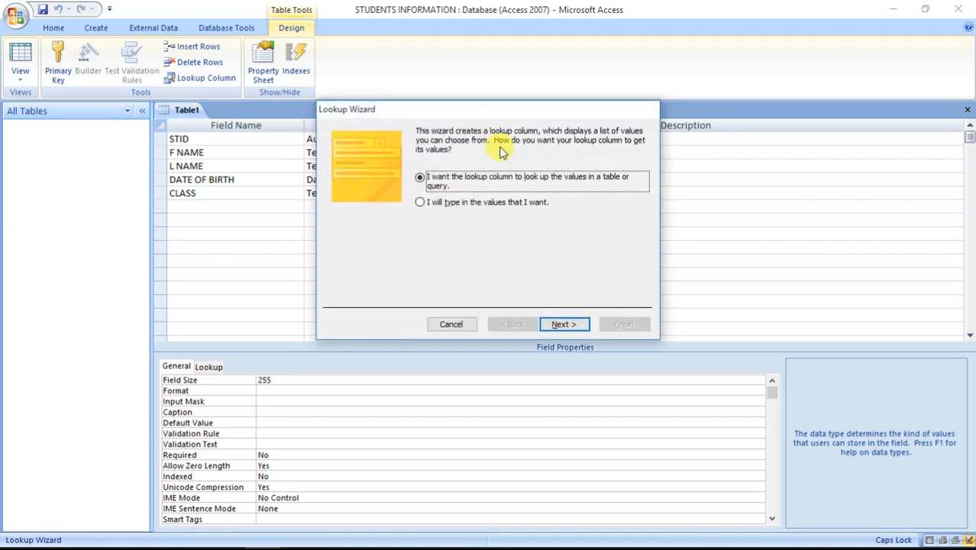
pyautogui.click(420, 202)
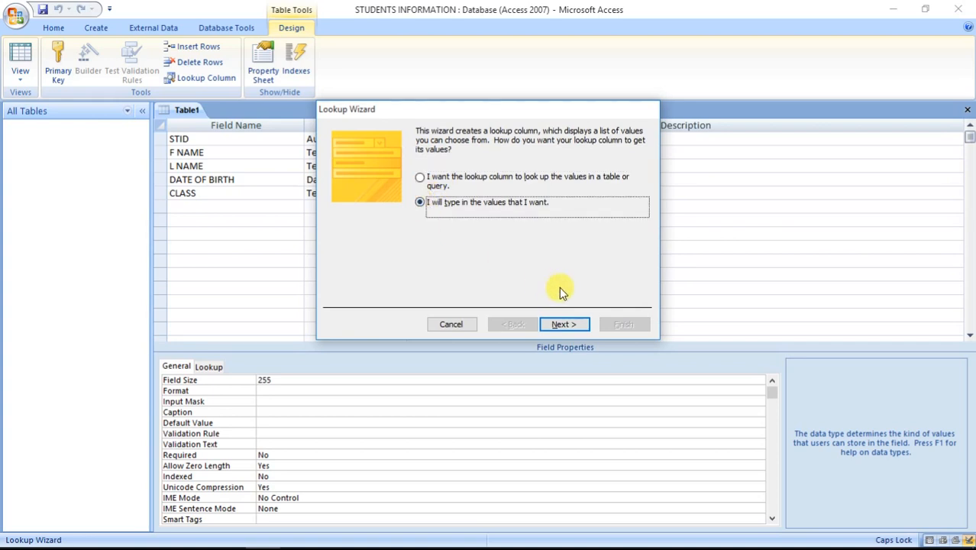
pyautogui.click(562, 324)
# Step: Enter lookup values S.1 through S.6 and finish the wizard with the CLASS label
pyautogui.click(358, 215)
pyautogui.write('S.2')
pyautogui.press('BackSpace')
pyautogui.write('1')
pyautogui.click(359, 227)
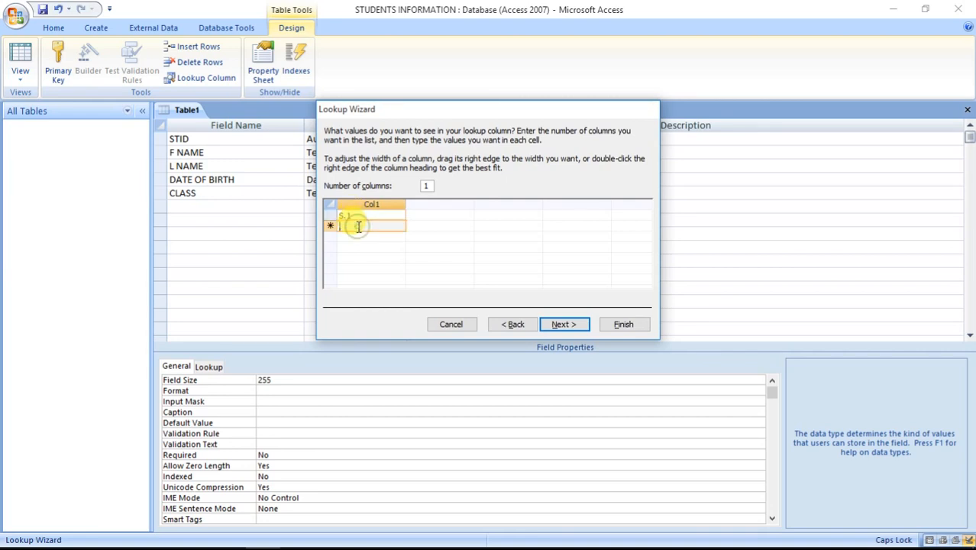
pyautogui.write('S.2')
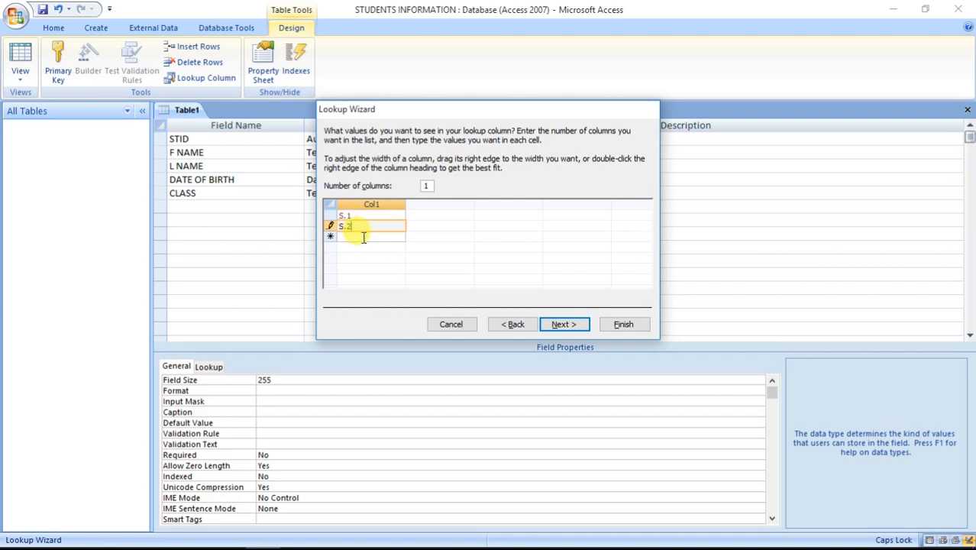
pyautogui.click(363, 238)
pyautogui.write('S.3')
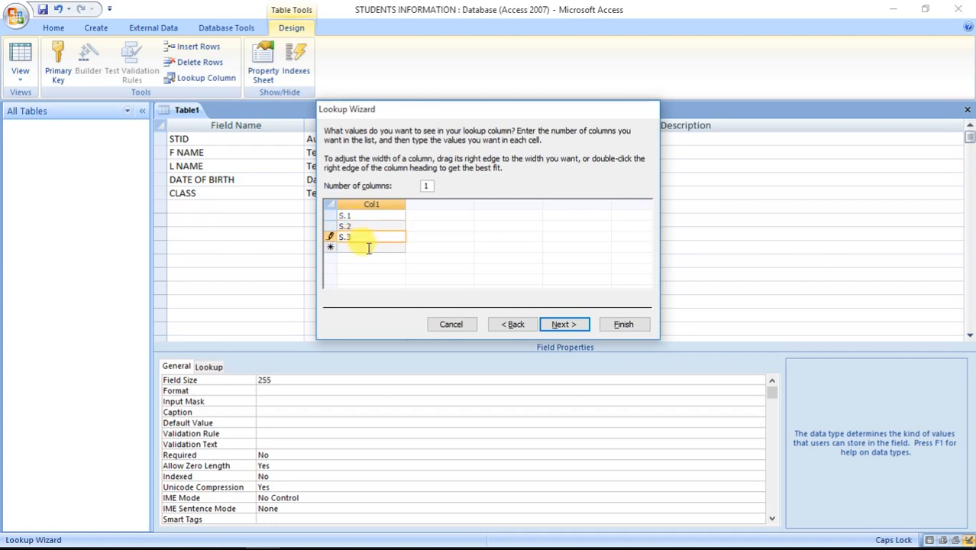
pyautogui.click(368, 248)
pyautogui.write('S')
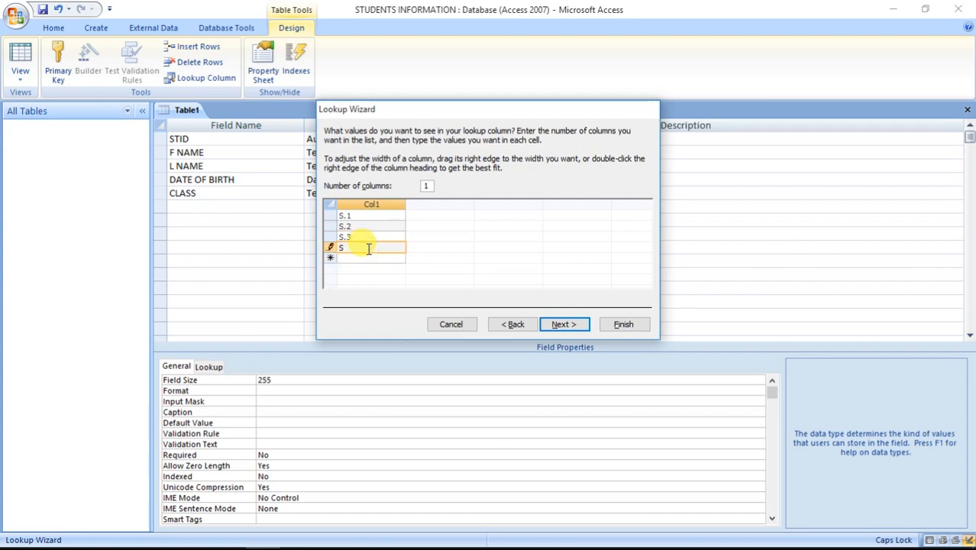
pyautogui.write('.4')
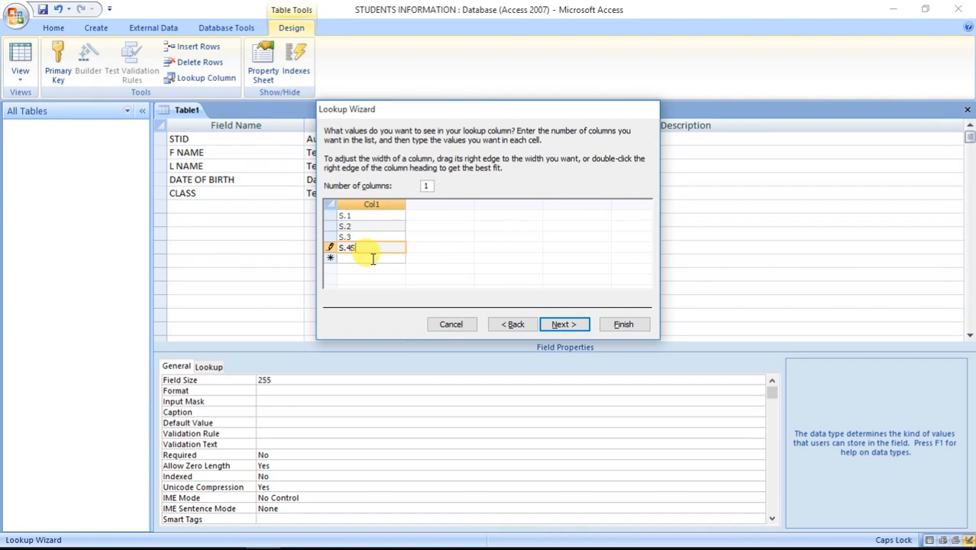
pyautogui.click(370, 258)
pyautogui.write('S.5')
pyautogui.click(373, 269)
pyautogui.write('S.6')
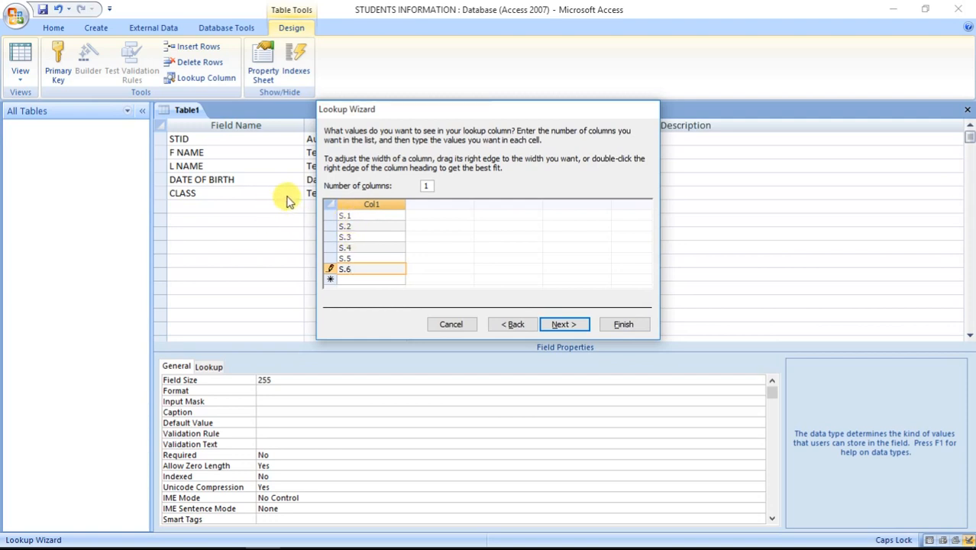
pyautogui.click(566, 324)
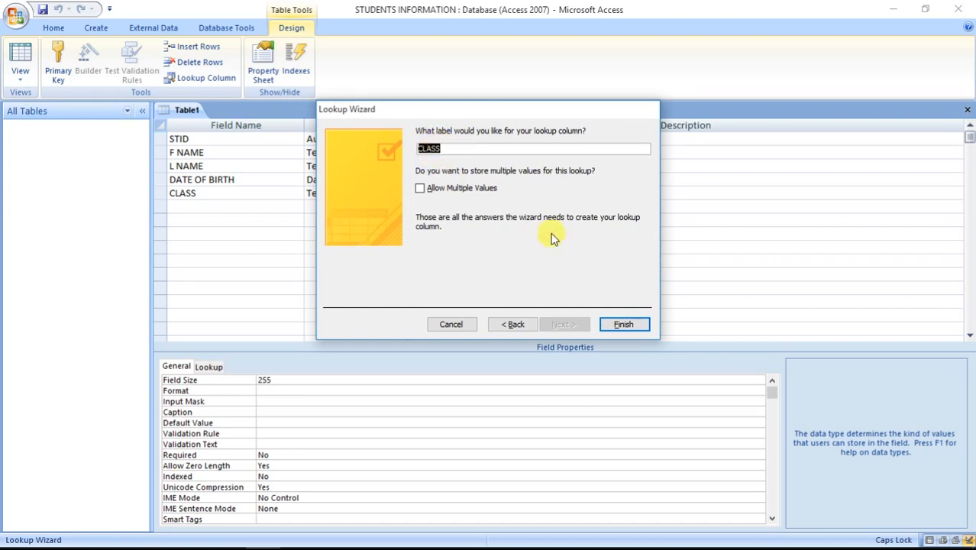
pyautogui.click(624, 325)
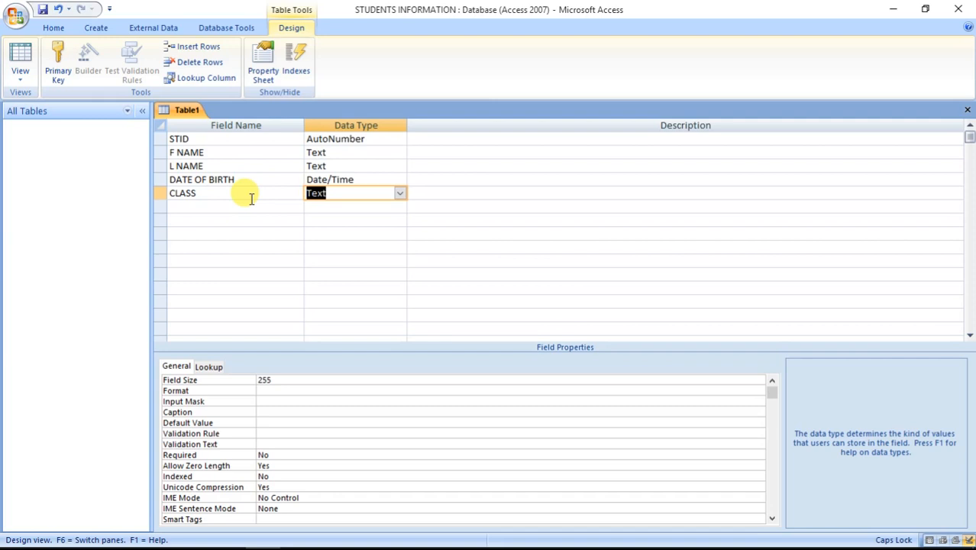
# Step: Set the STID field as the table's primary key
pyautogui.click(241, 139)
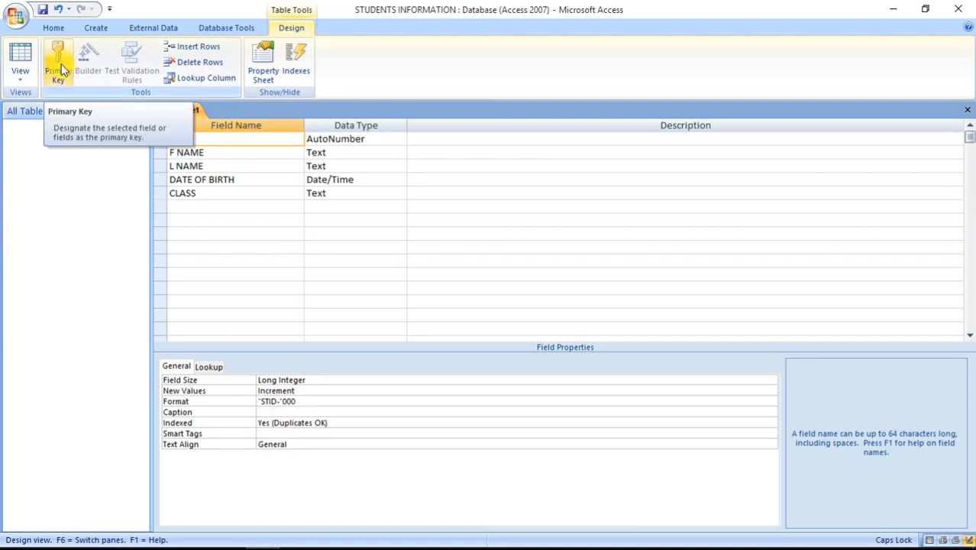
pyautogui.click(62, 68)
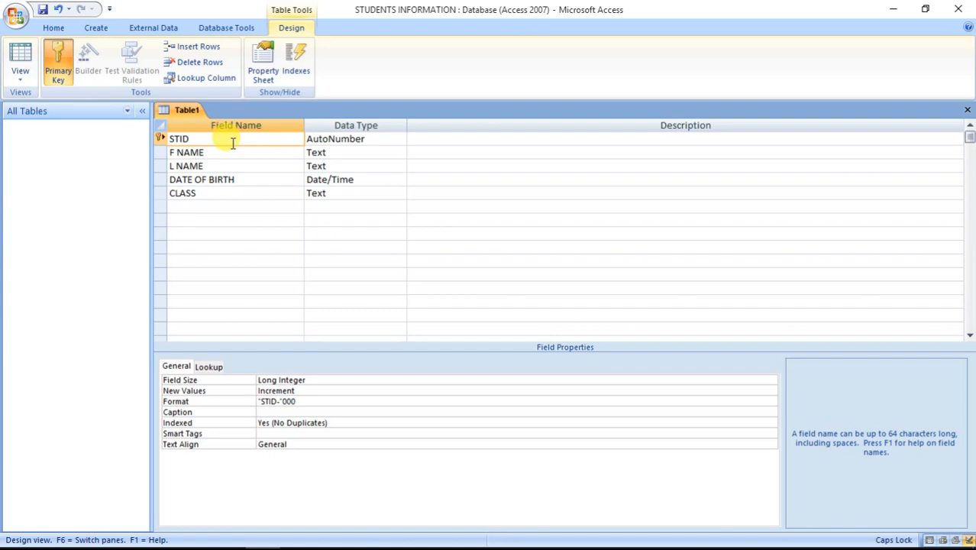
# Step: Save the table as STUDENT TABLE 1 and select it in the navigation pane
pyautogui.hotkey('ctrl', 's')
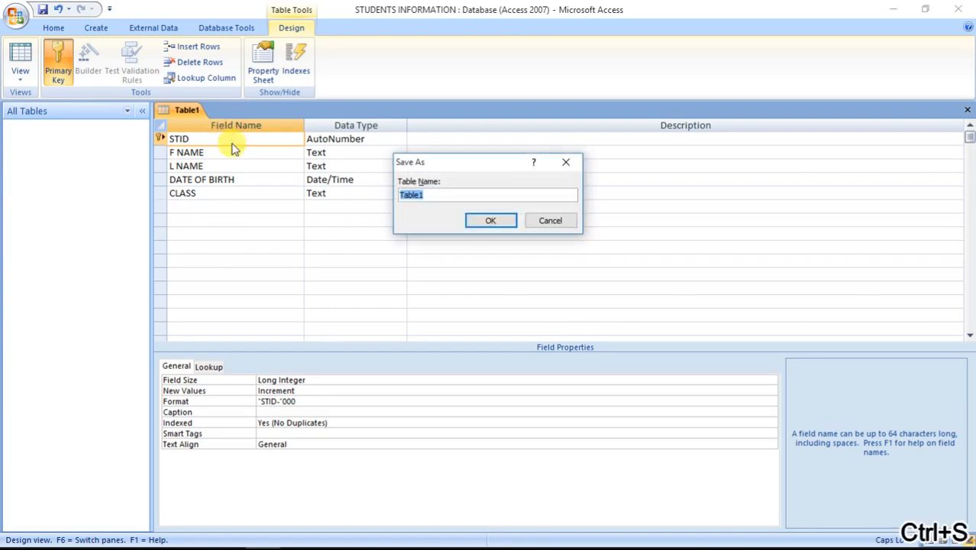
pyautogui.write('SU')
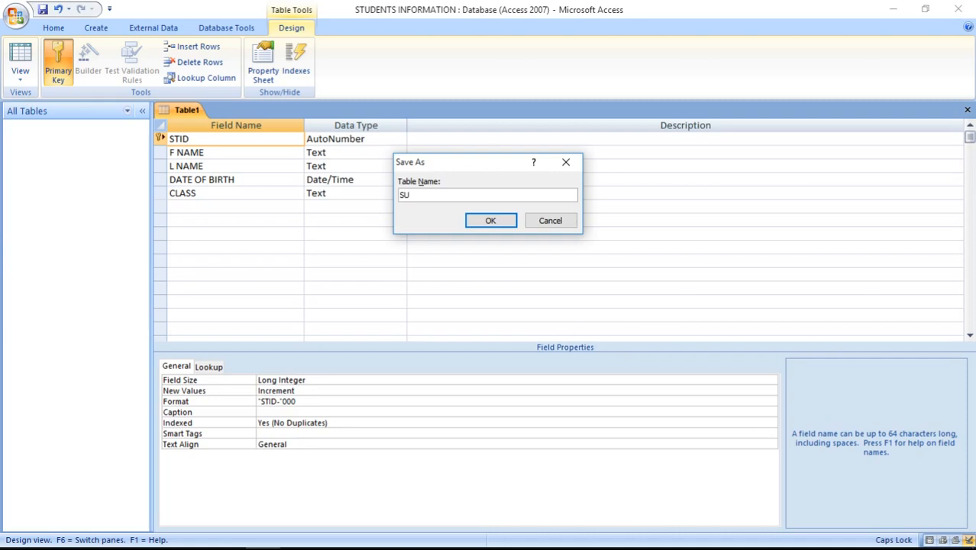
pyautogui.write('TUDENT TABLE 1')
pyautogui.click(497, 220)
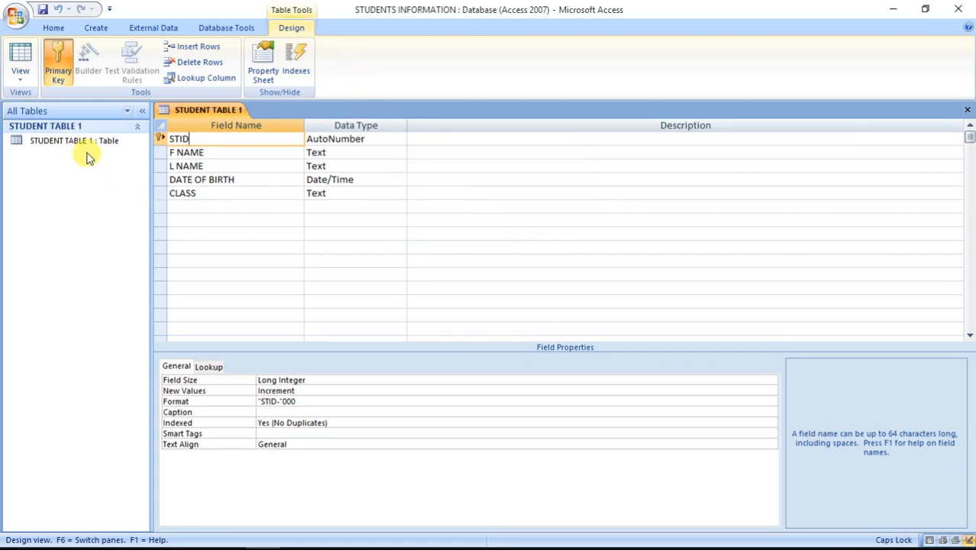
pyautogui.click(84, 144)
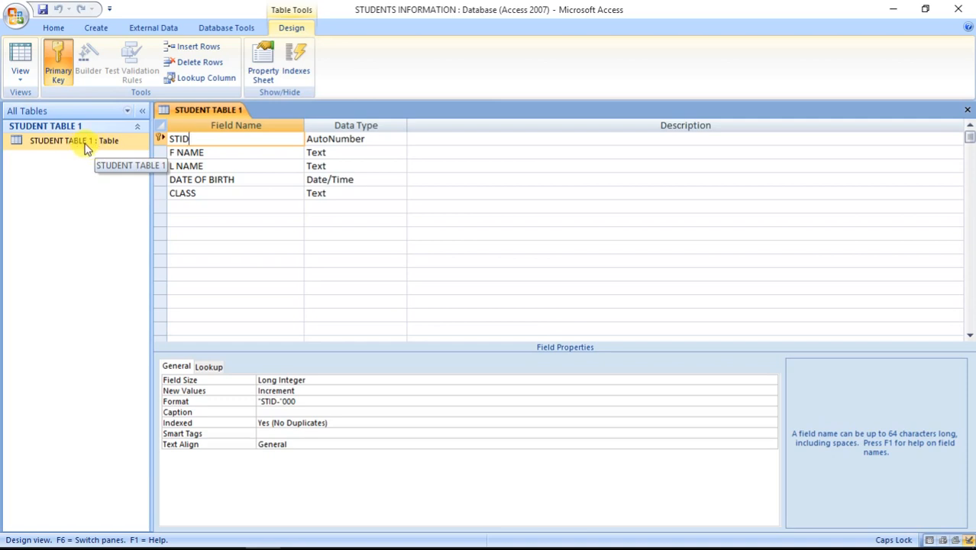
# Step: Open the STUDENT TABLE 1 datasheet, widen DATE OF BIRTH, and type five students' first names
pyautogui.doubleClick(84, 145)
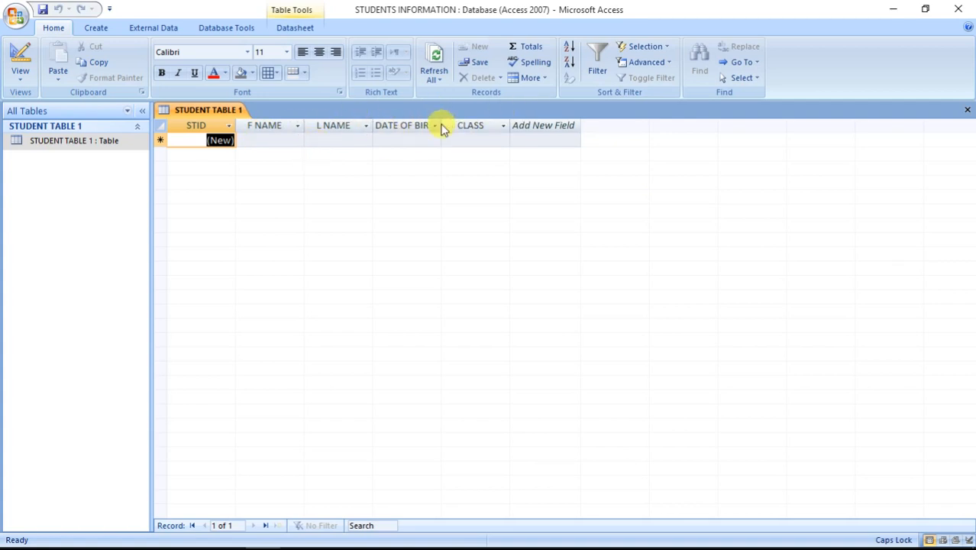
pyautogui.moveTo(436, 119); pyautogui.dragTo(457, 122)
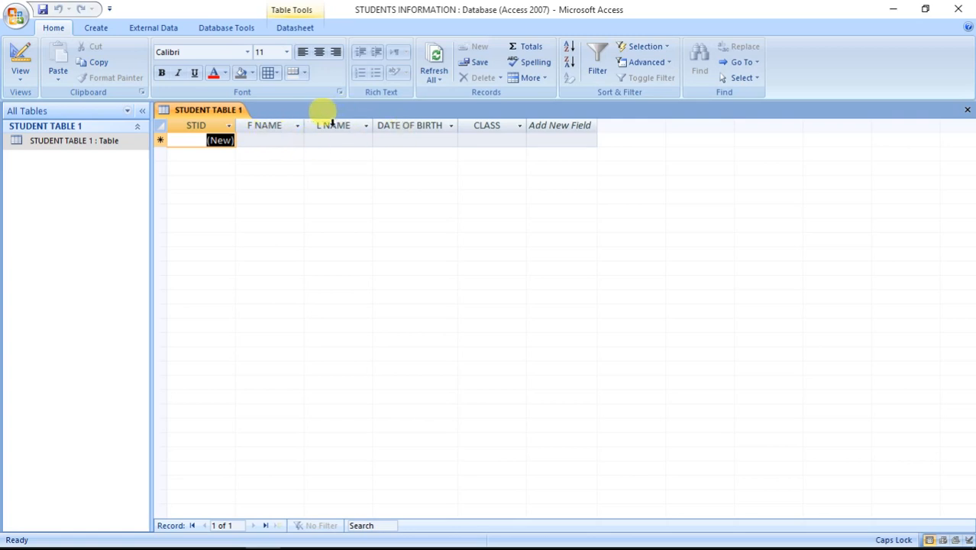
pyautogui.click(278, 139)
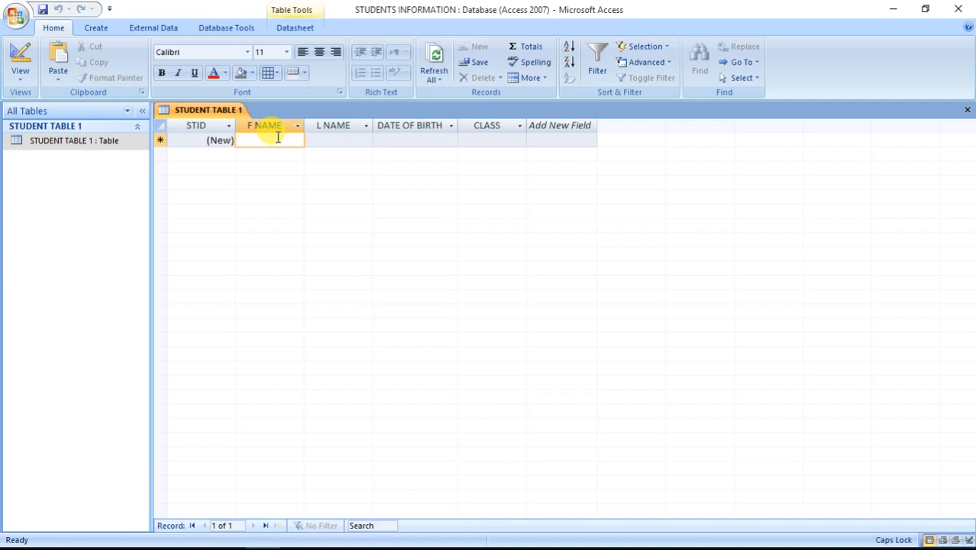
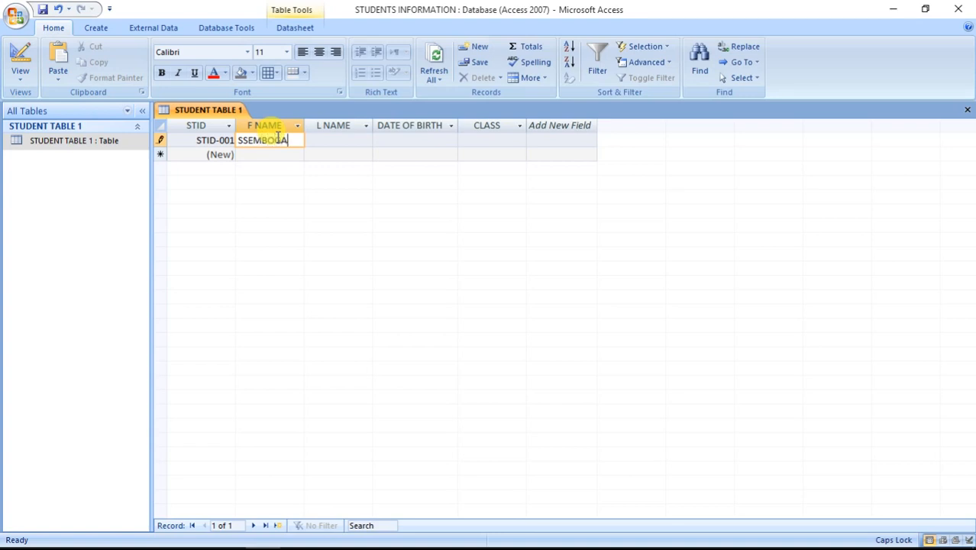
pyautogui.click(277, 153)
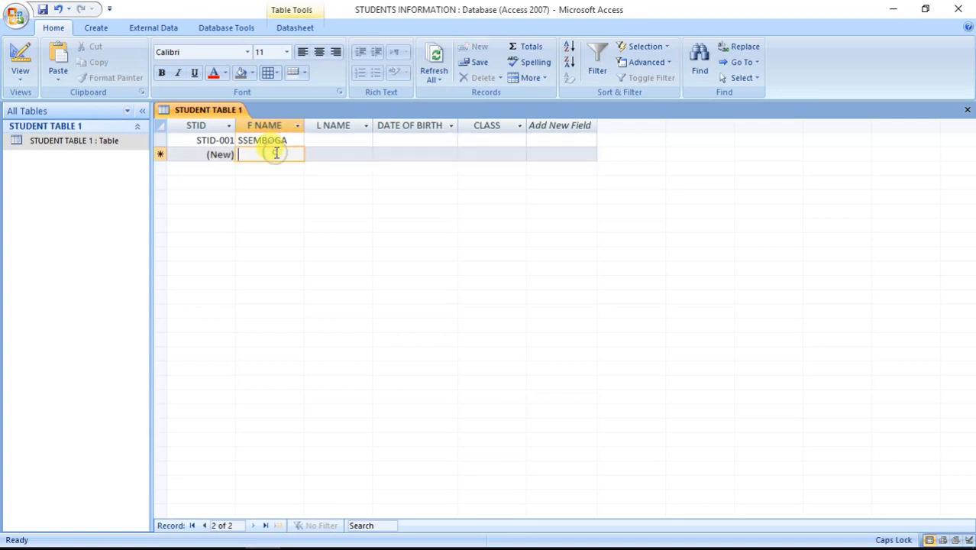
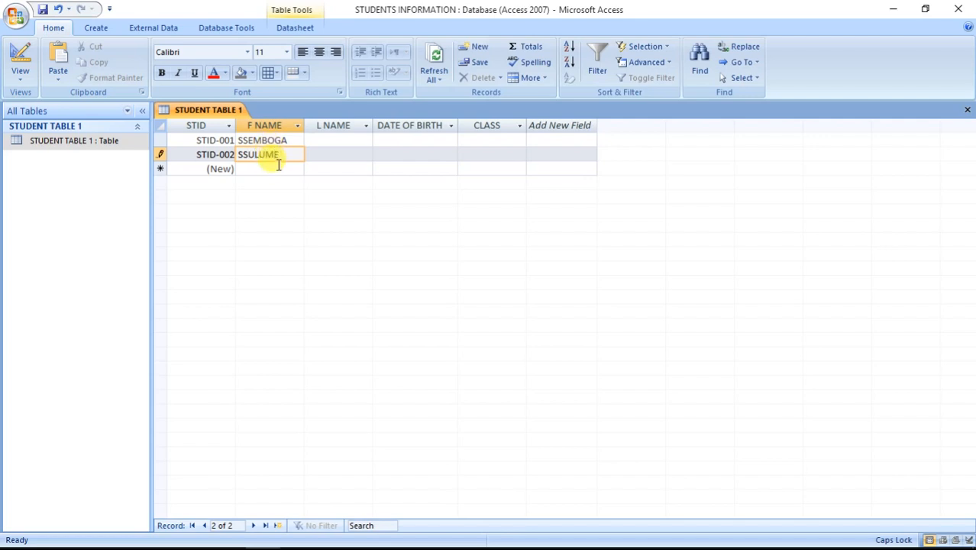
pyautogui.click(278, 169)
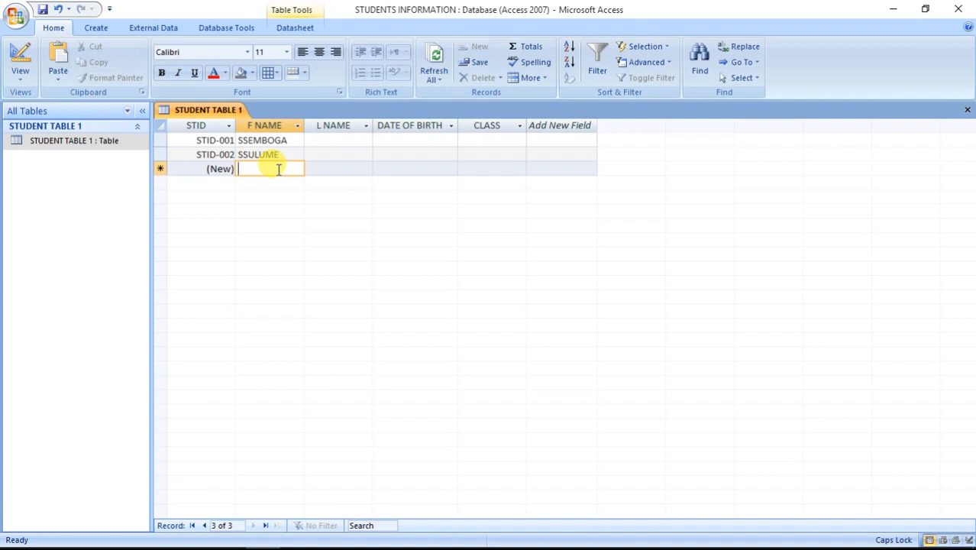
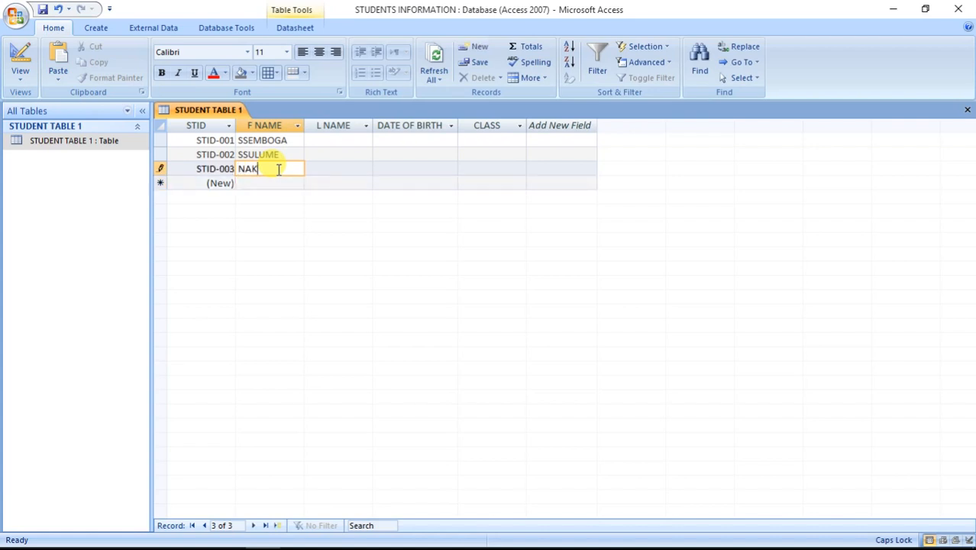
pyautogui.click(281, 183)
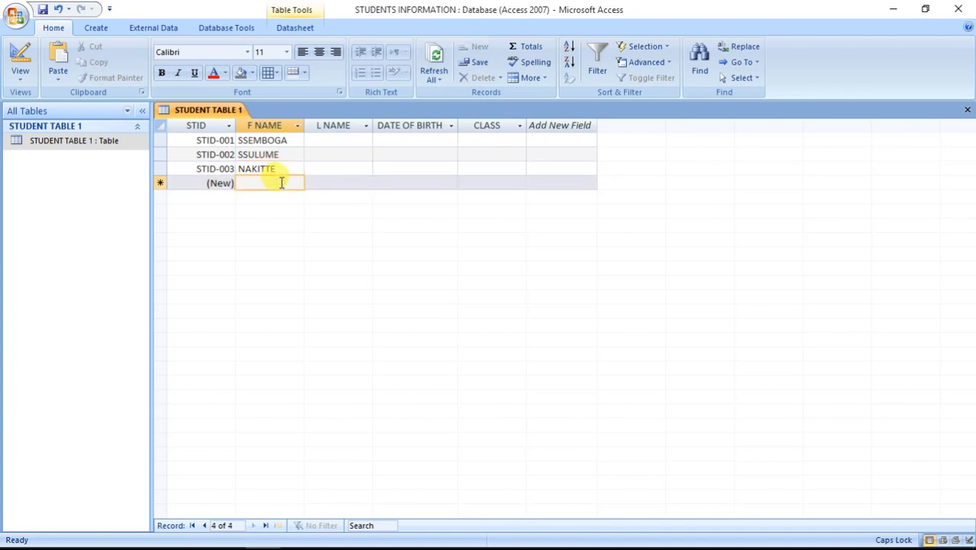
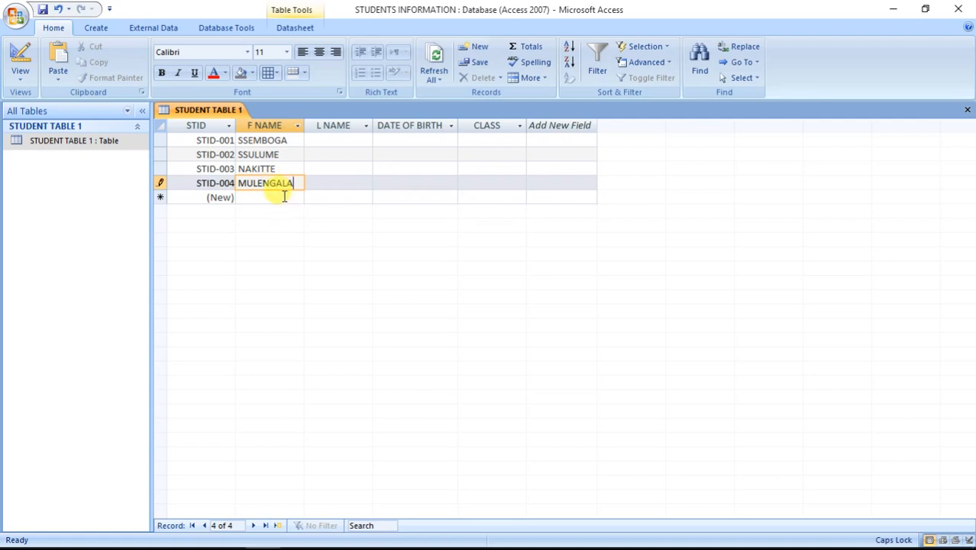
pyautogui.click(282, 196)
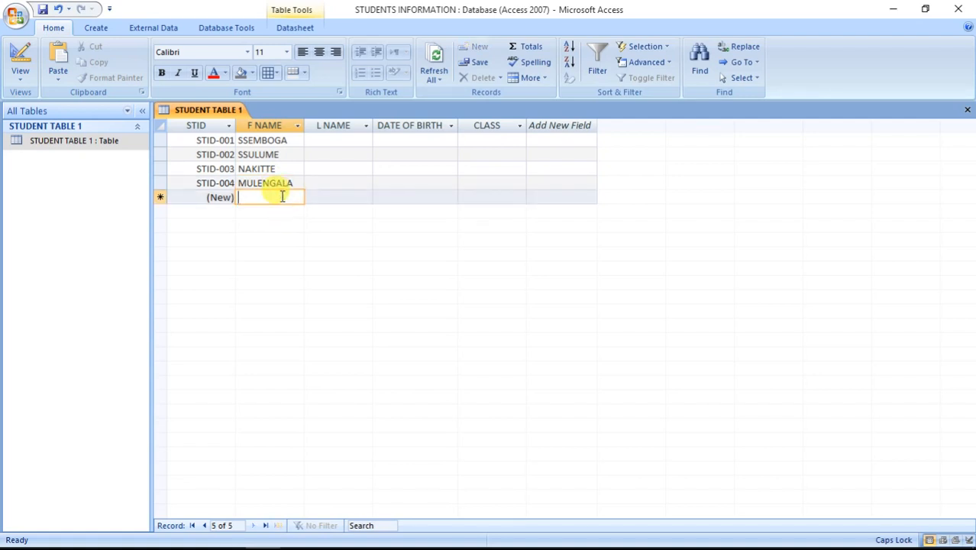
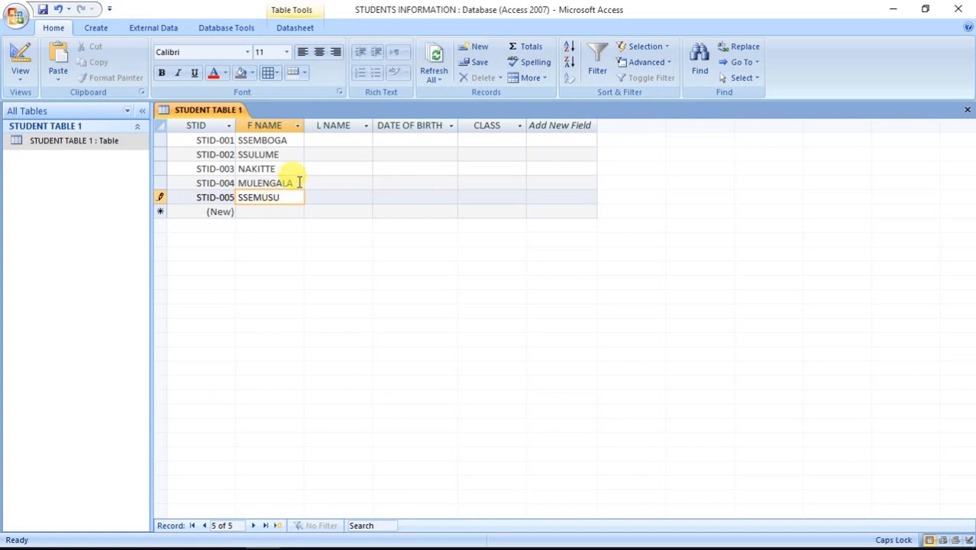
pyautogui.click(334, 141)
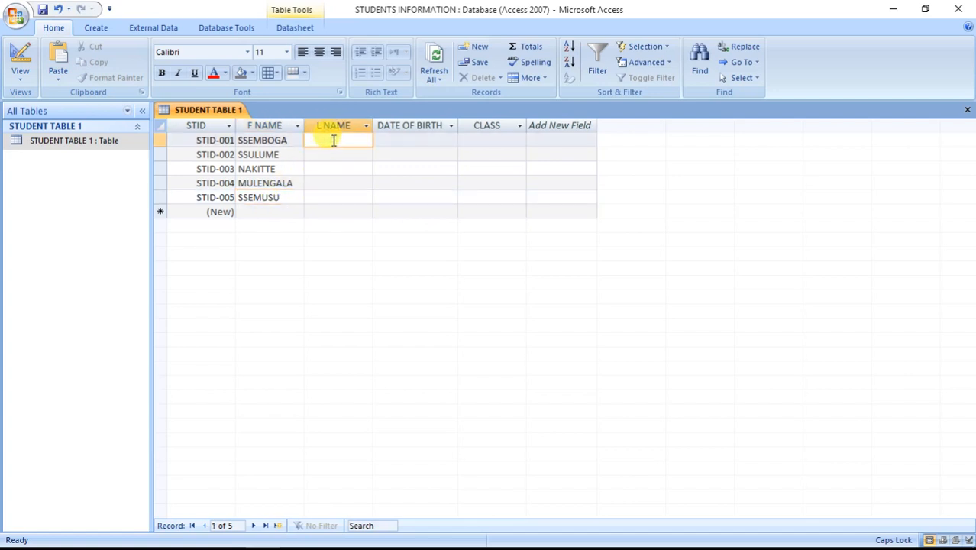
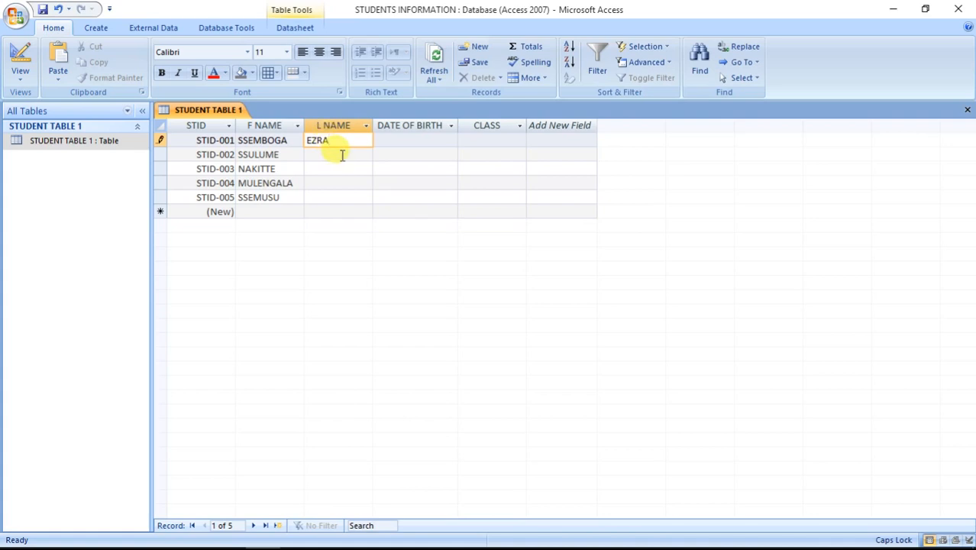
pyautogui.click(342, 155)
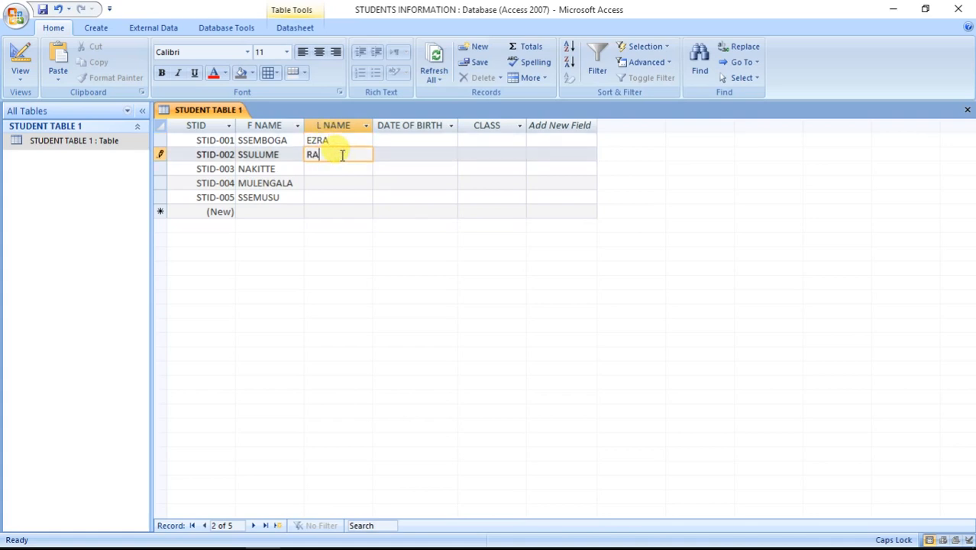
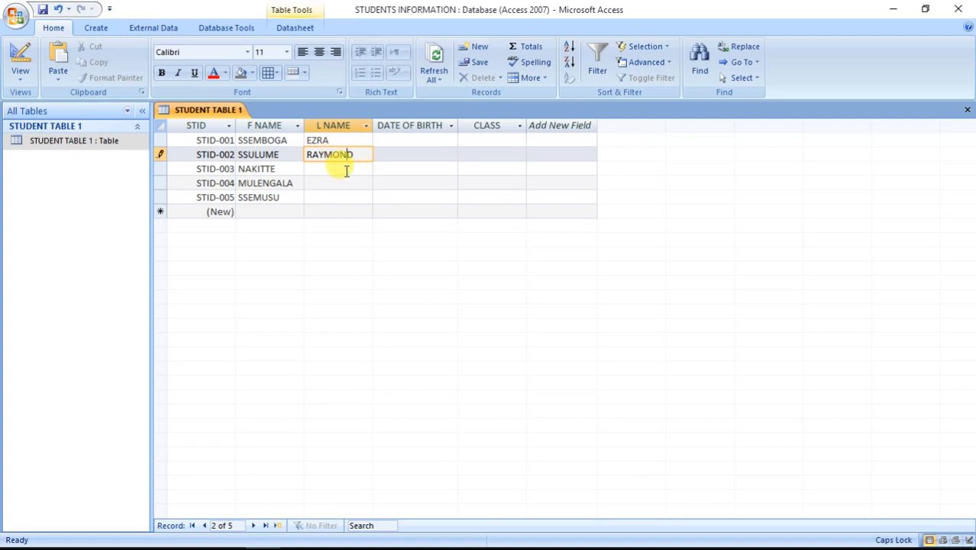
pyautogui.click(347, 169)
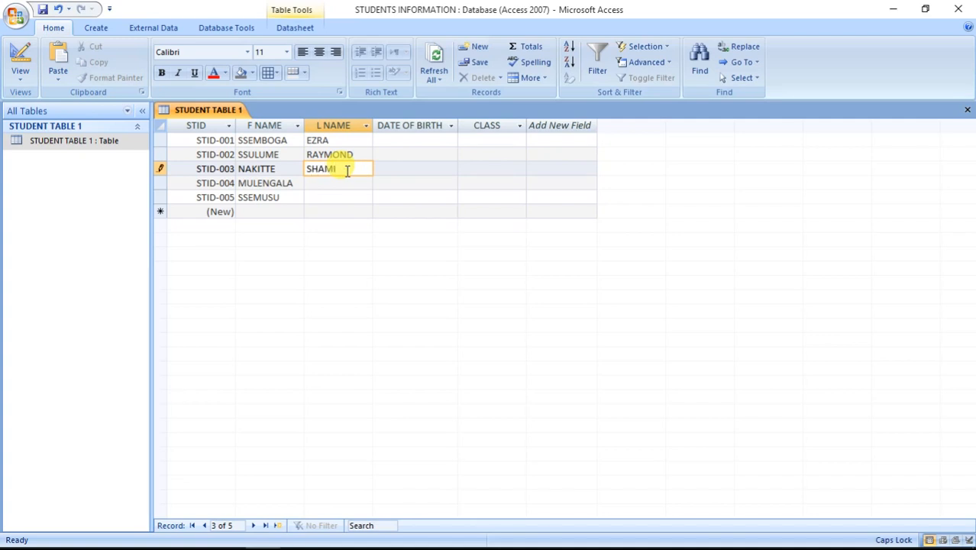
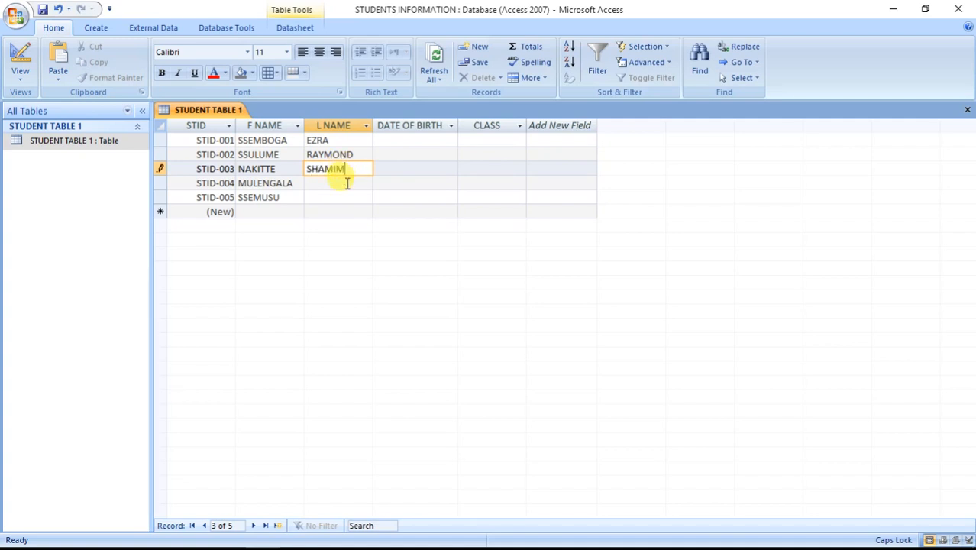
pyautogui.click(347, 184)
pyautogui.click(360, 198)
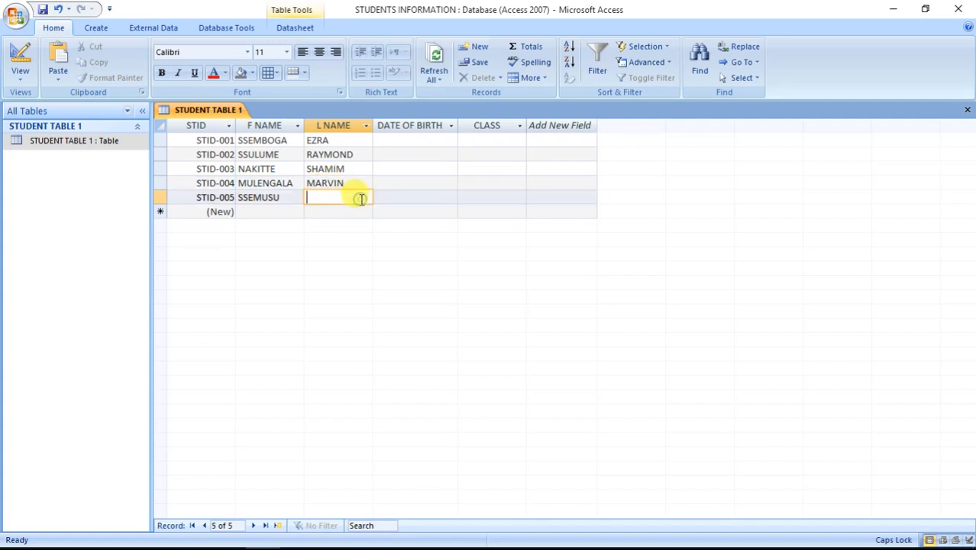
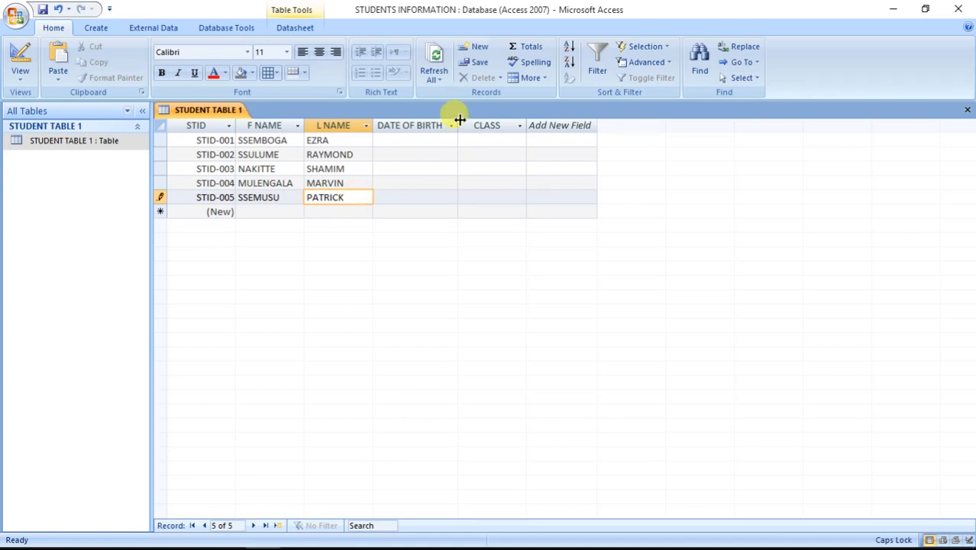
pyautogui.click(413, 140)
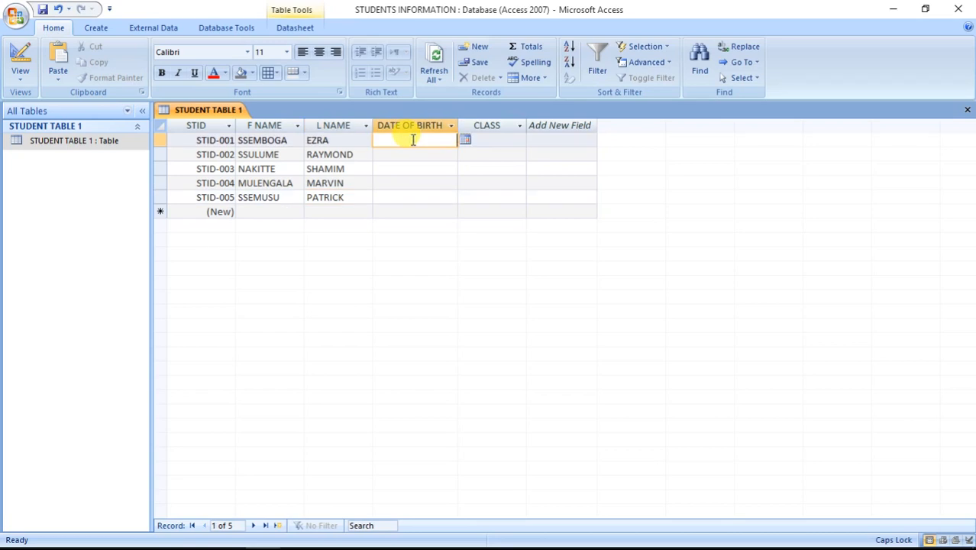
# Step: Enter birth dates 9-3-2003, 5-7-2001, 9-4-2004 and 3-7-2001 for STID-001 to STID-004
pyautogui.write('9-3-2003')
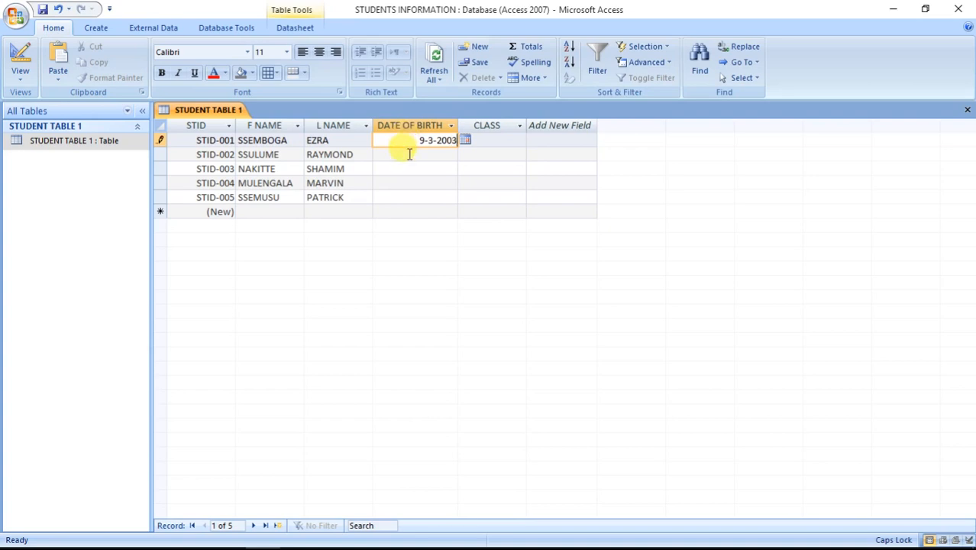
pyautogui.click(409, 154)
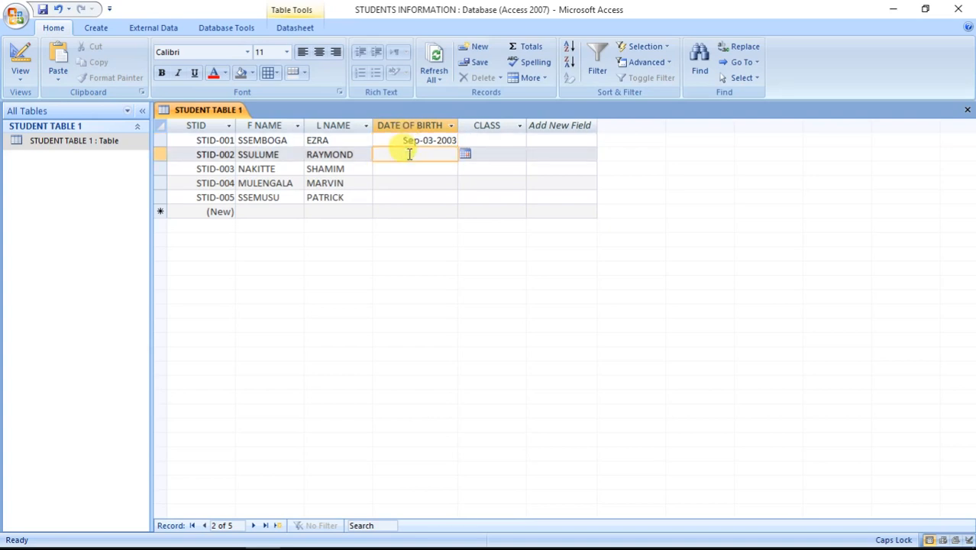
pyautogui.write('5-7-2001')
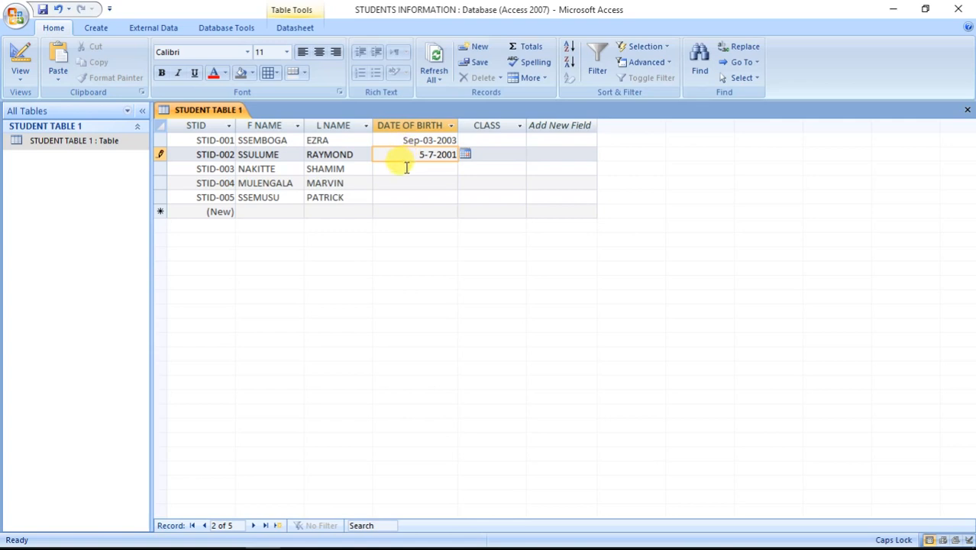
pyautogui.click(407, 168)
pyautogui.write('9-4-')
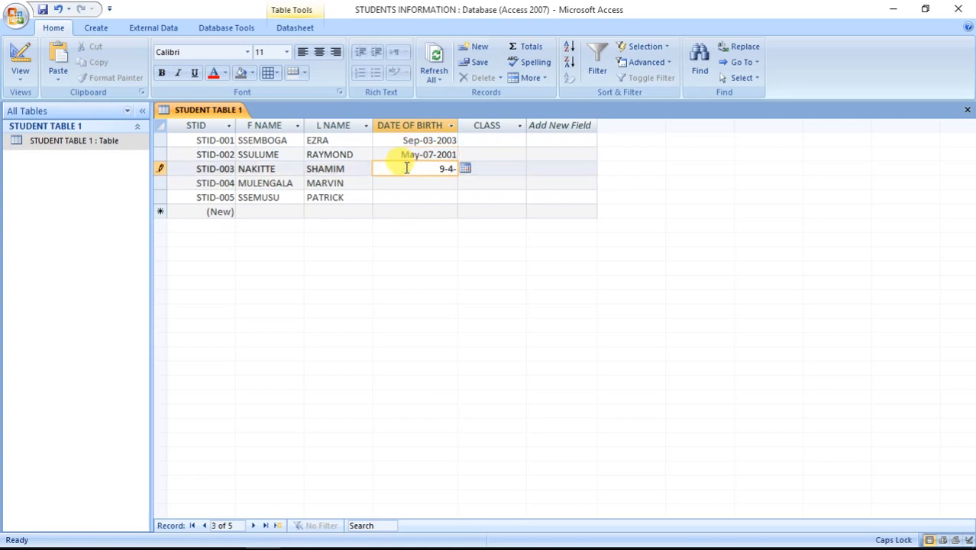
pyautogui.write('2004')
pyautogui.click(411, 183)
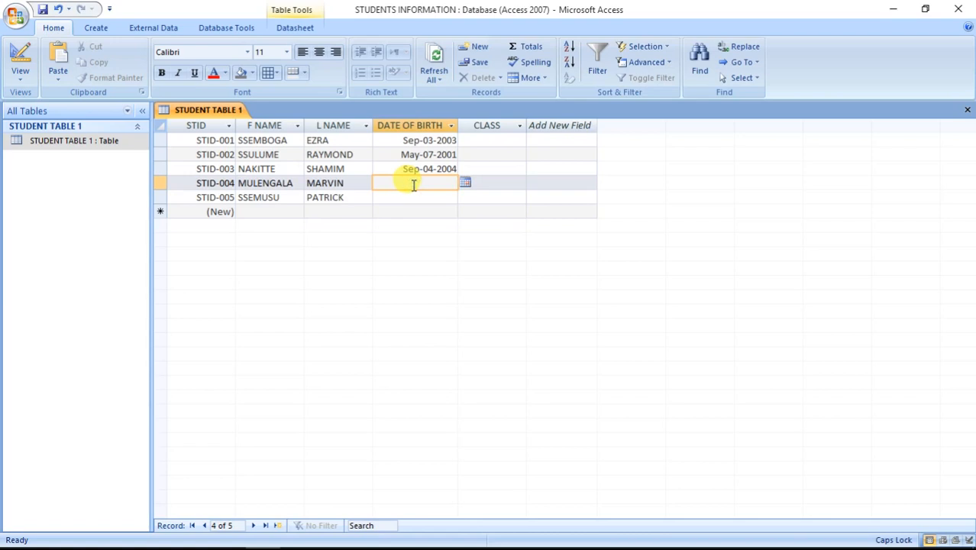
pyautogui.write('3-7-2001')
pyautogui.click(412, 198)
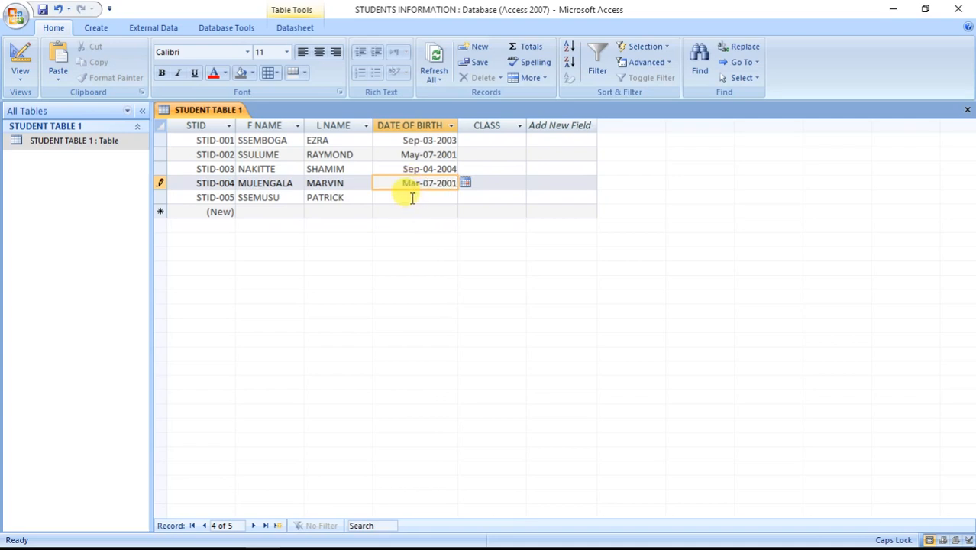
# Step: Enter STID-005's birth date, correcting the mistyped 7=9-2003 to 7-9-2003
pyautogui.write('7=9-')
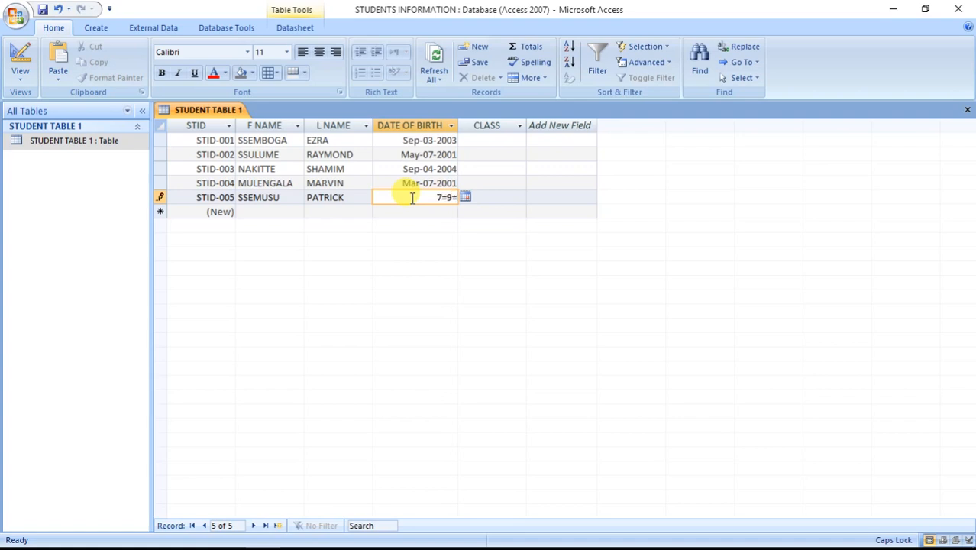
pyautogui.write('2003')
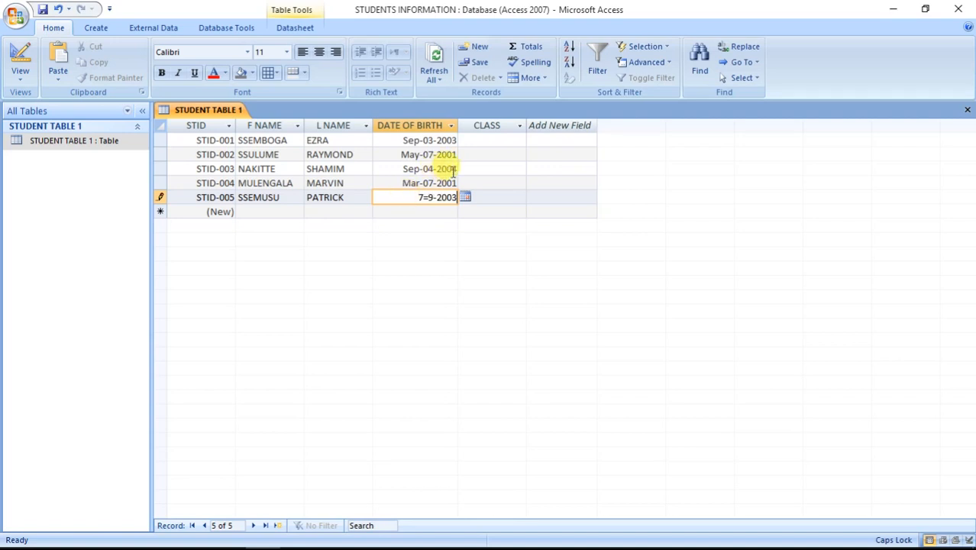
pyautogui.click(477, 140)
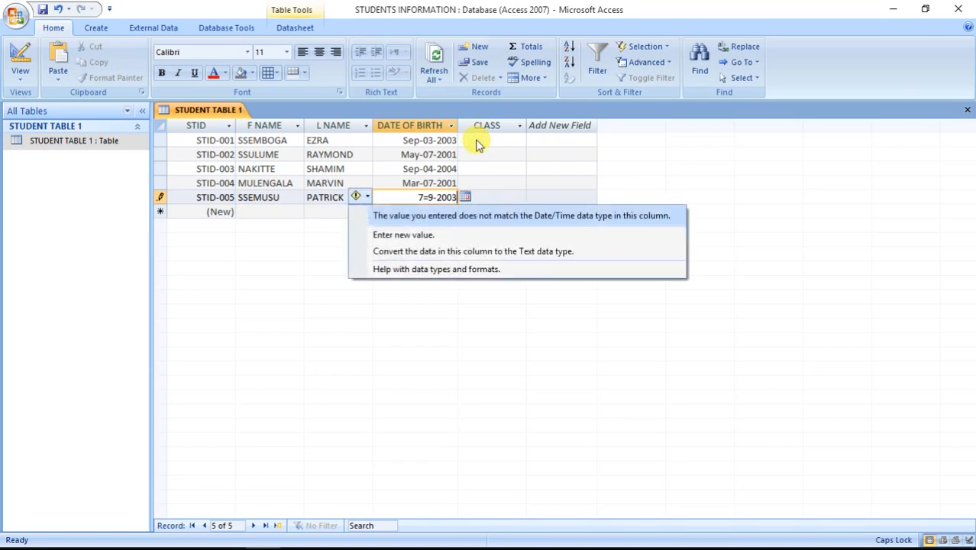
pyautogui.press('Up')
pyautogui.press('Up')
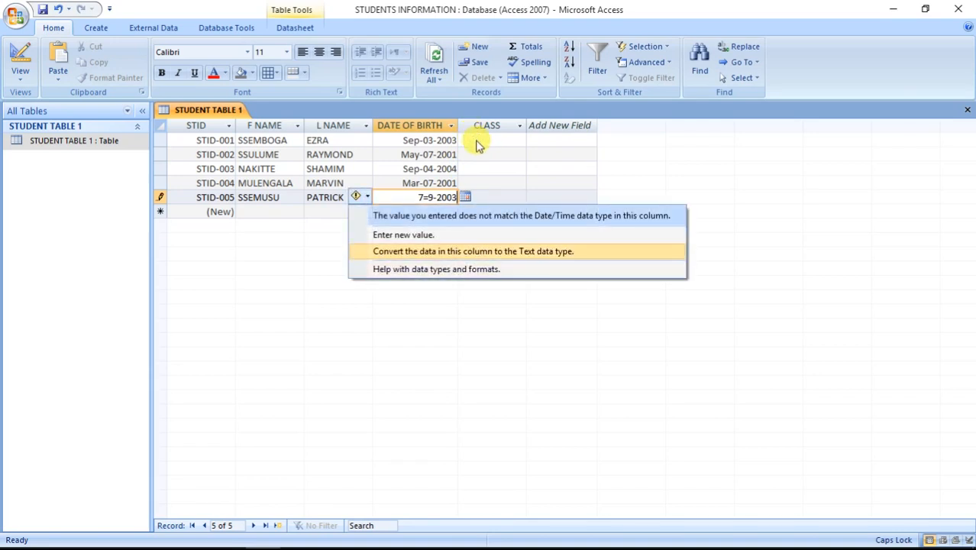
pyautogui.click(430, 199)
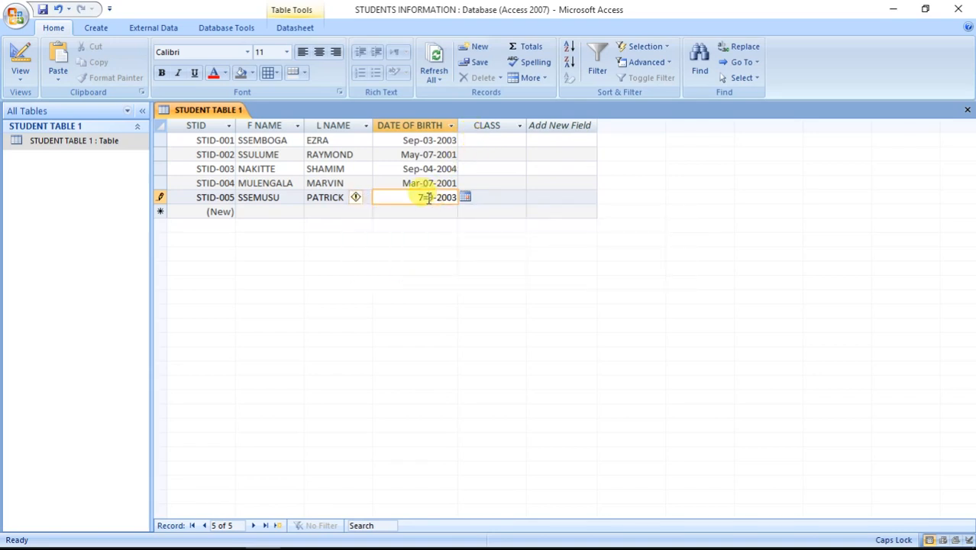
pyautogui.press('BackSpace')
pyautogui.write('-')
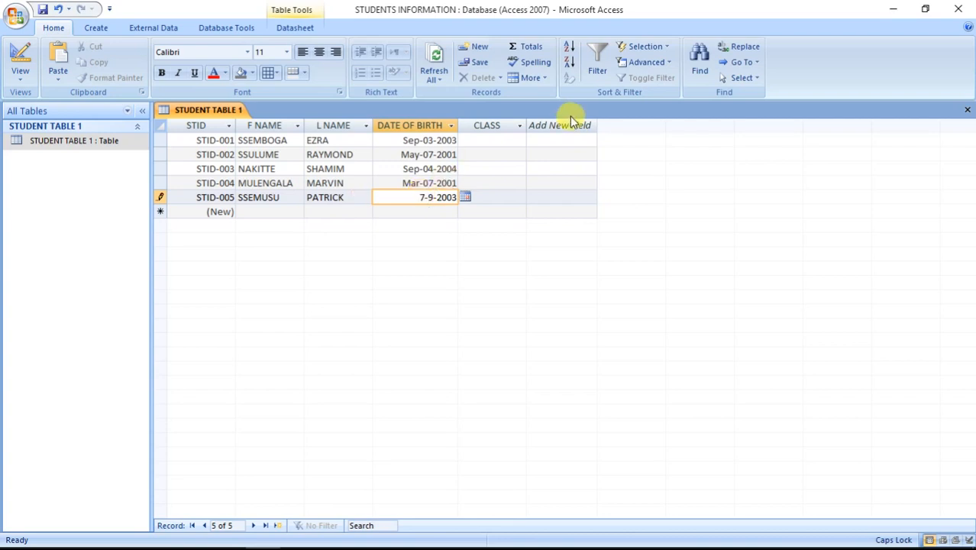
pyautogui.click(508, 139)
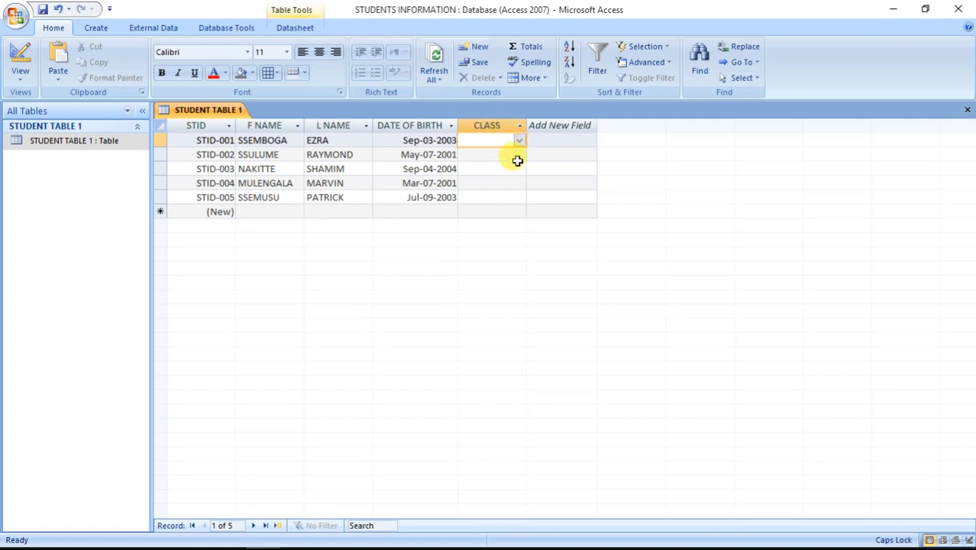
# Step: Pick classes S.2, S.4 and S.6 from the lookup list for STID-001 to STID-003
pyautogui.click(520, 142)
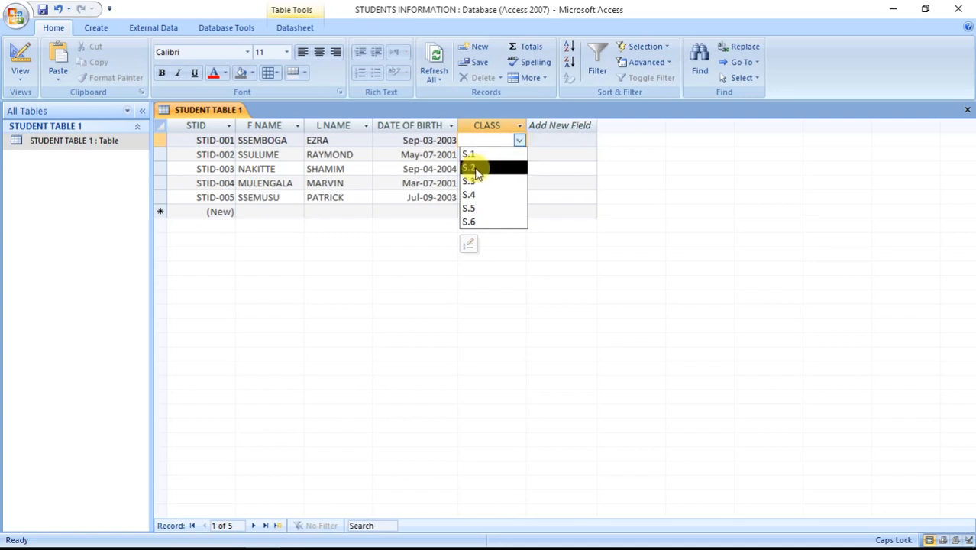
pyautogui.click(474, 168)
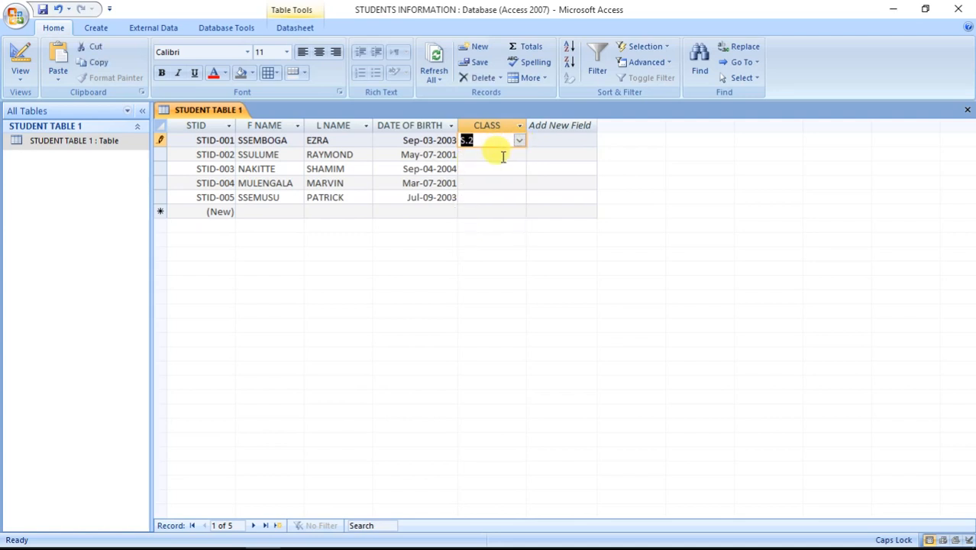
pyautogui.click(504, 157)
pyautogui.click(519, 155)
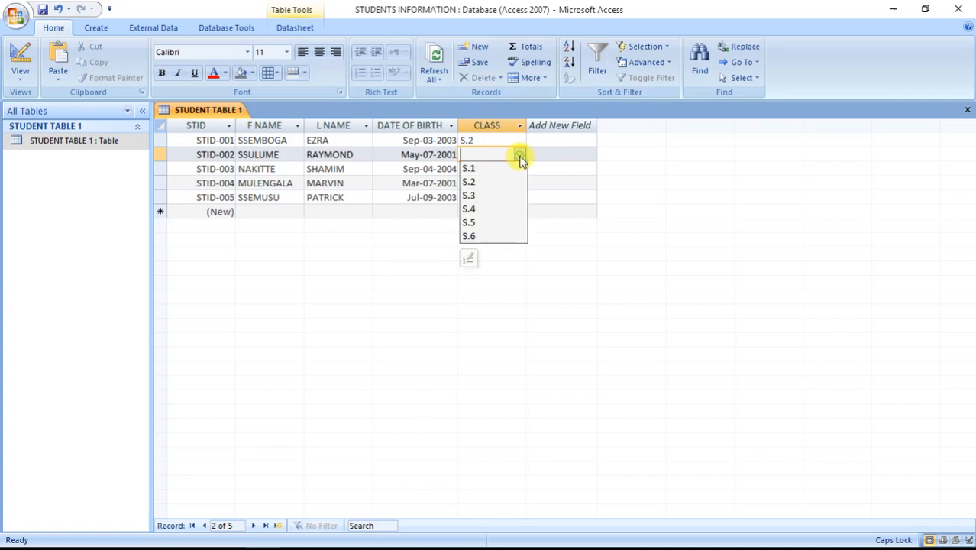
pyautogui.click(497, 210)
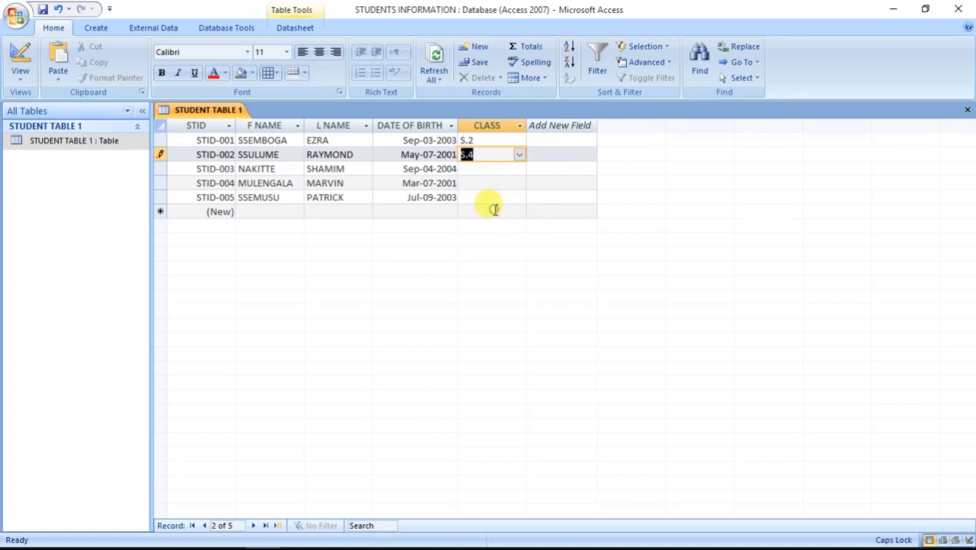
pyautogui.click(523, 170)
pyautogui.click(519, 169)
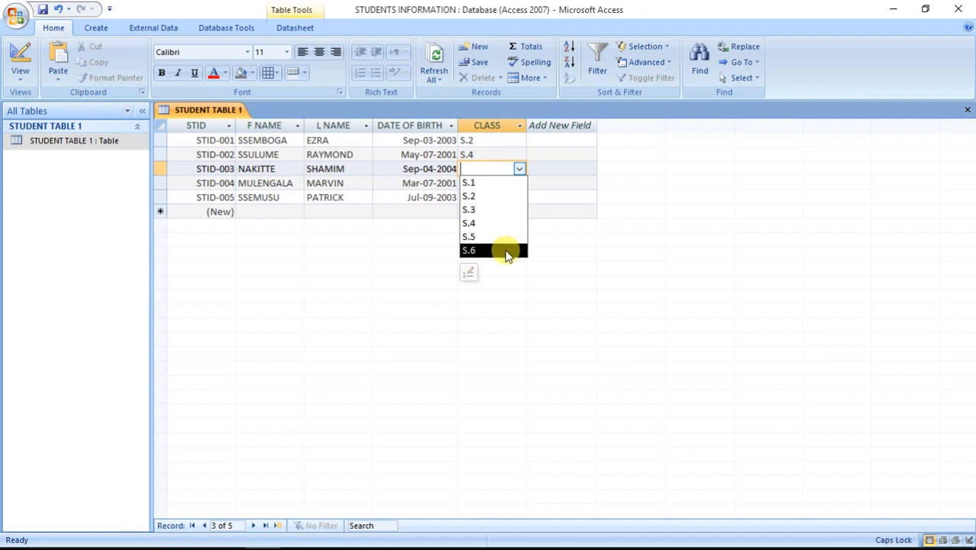
pyautogui.click(508, 252)
# Step: Pick class S.5 for STID-004 and S.6 for STID-005 from the lookup list
pyautogui.click(513, 184)
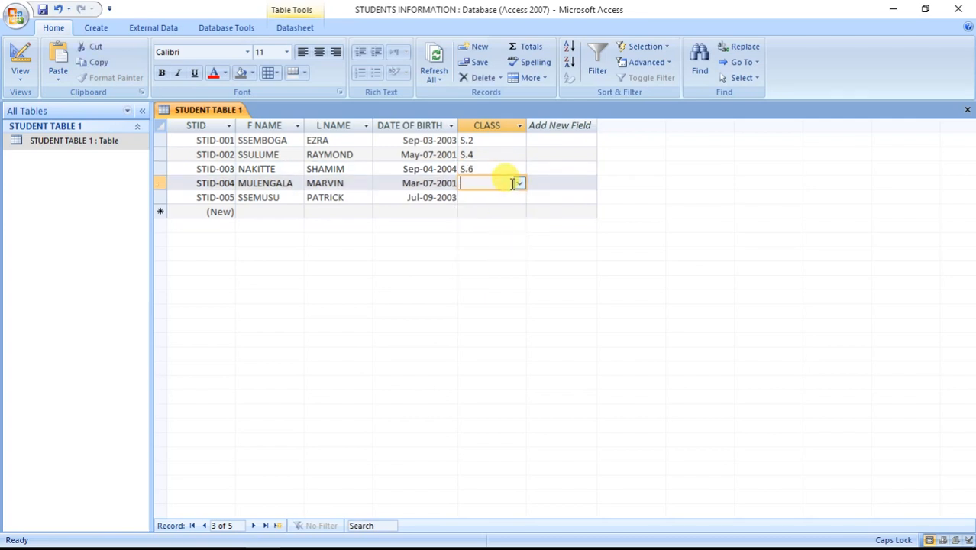
pyautogui.click(519, 184)
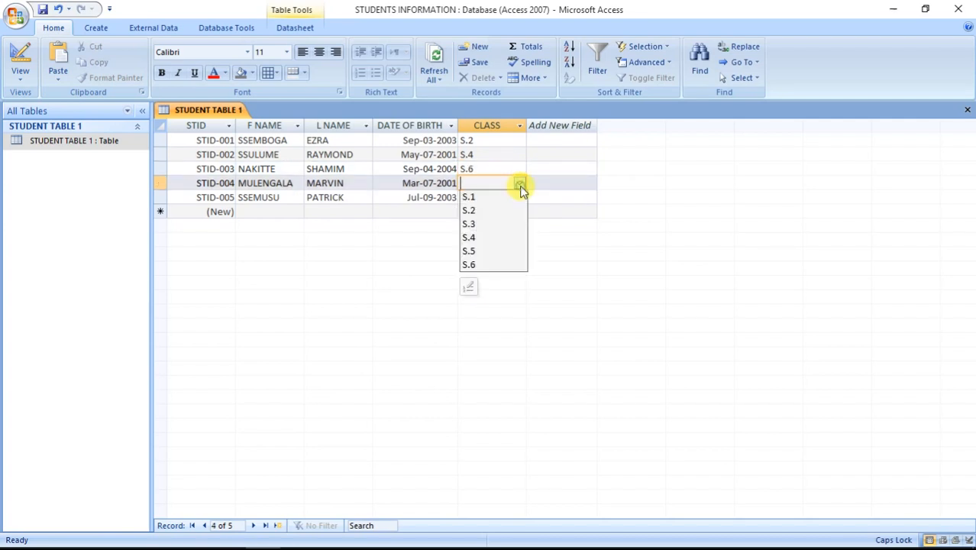
pyautogui.click(490, 250)
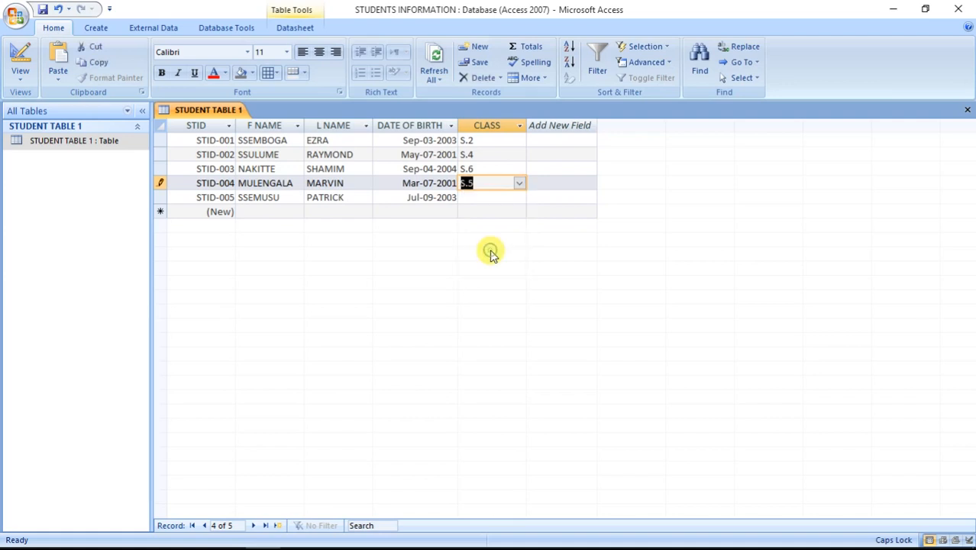
pyautogui.click(498, 198)
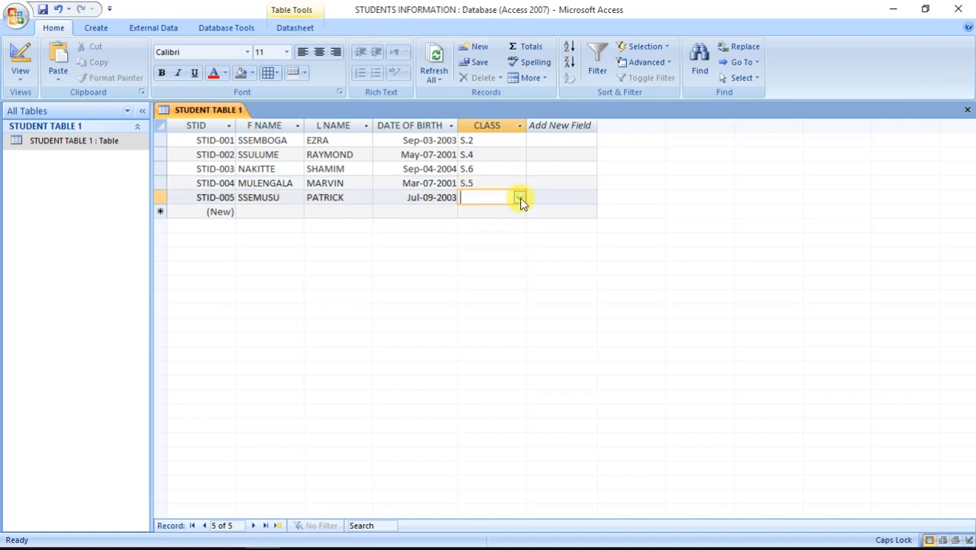
pyautogui.click(519, 198)
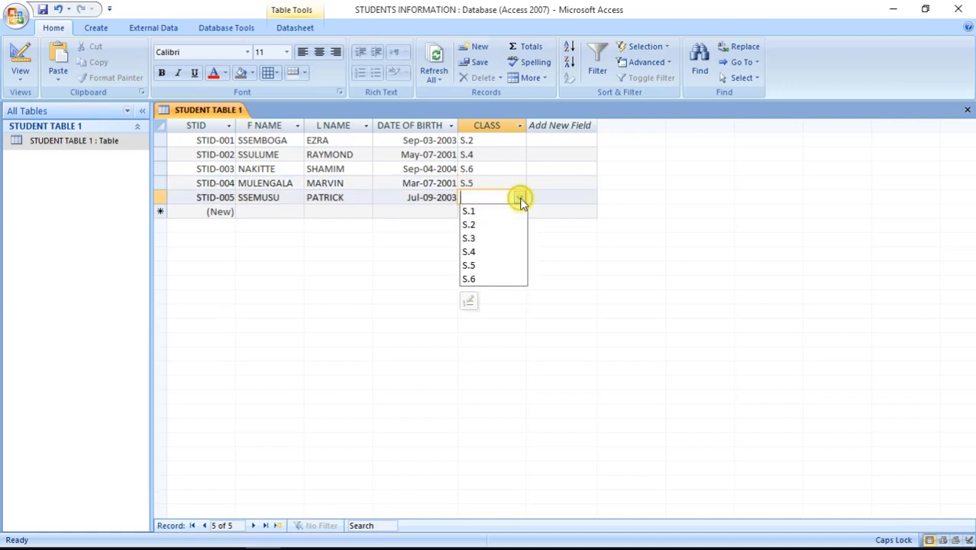
pyautogui.click(495, 277)
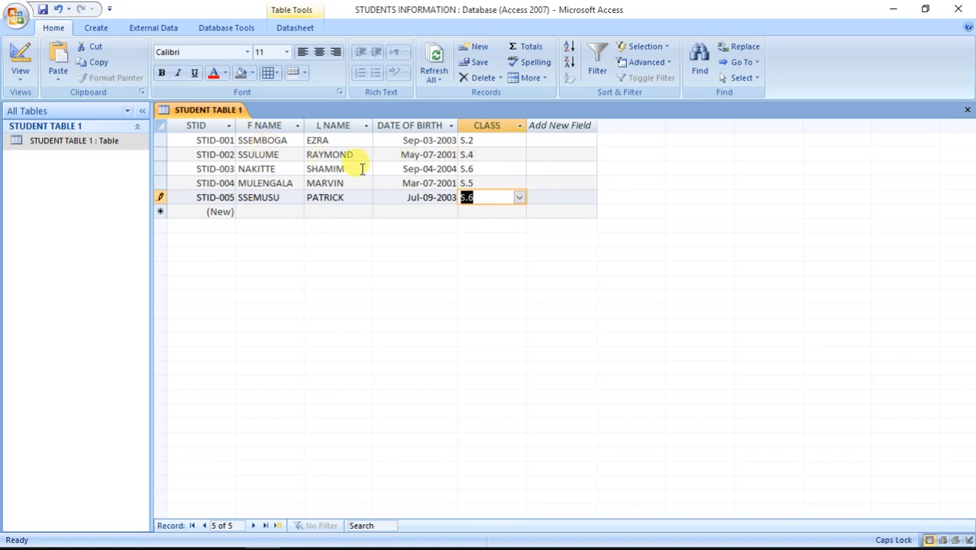
pyautogui.click(428, 169)
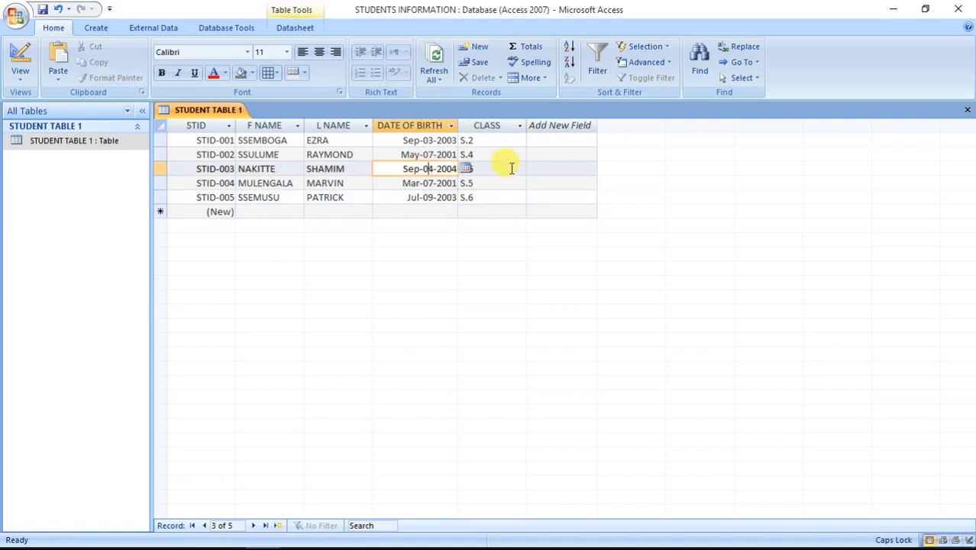